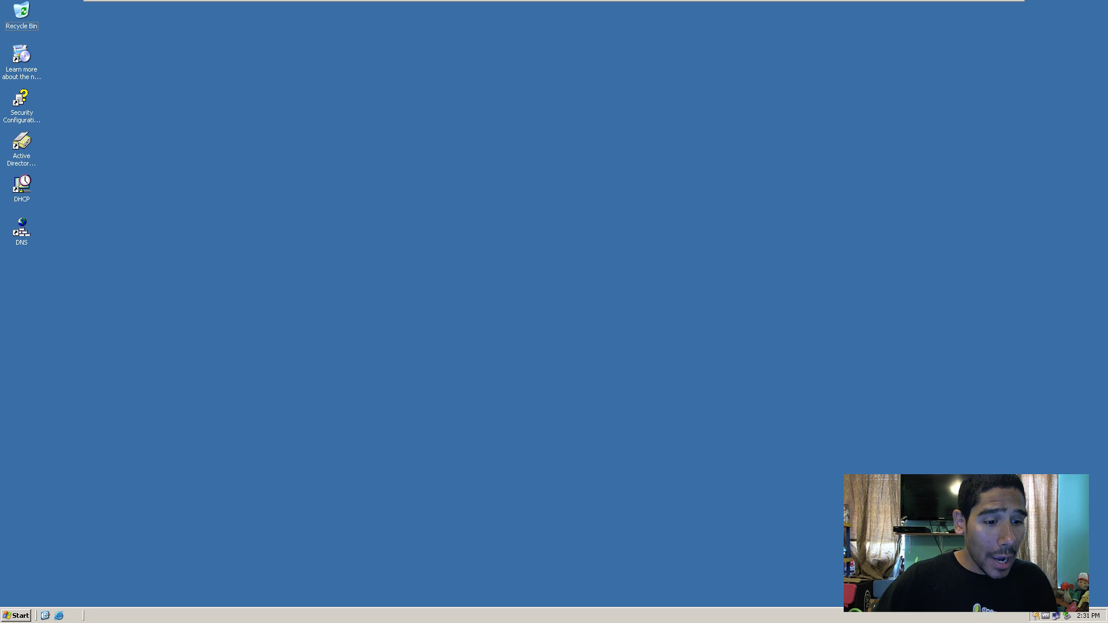
Step: Open the support folder on the GRMSXVOL_EN_DVD (D:) disc
click(17, 616)
click(148, 389)
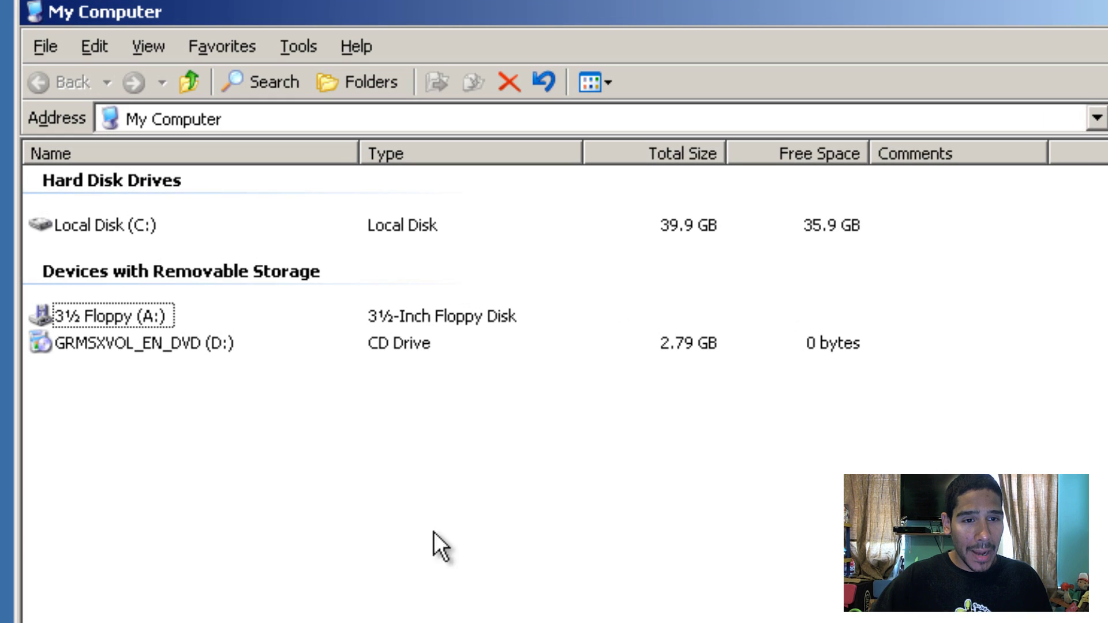
key(Down)
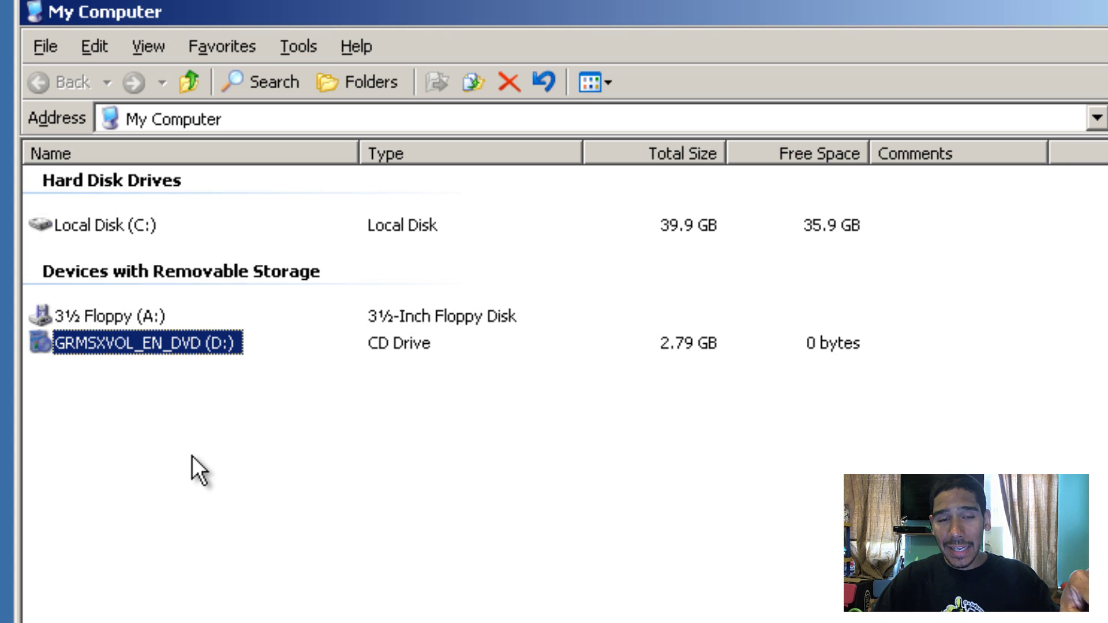
right_click(149, 351)
click(257, 443)
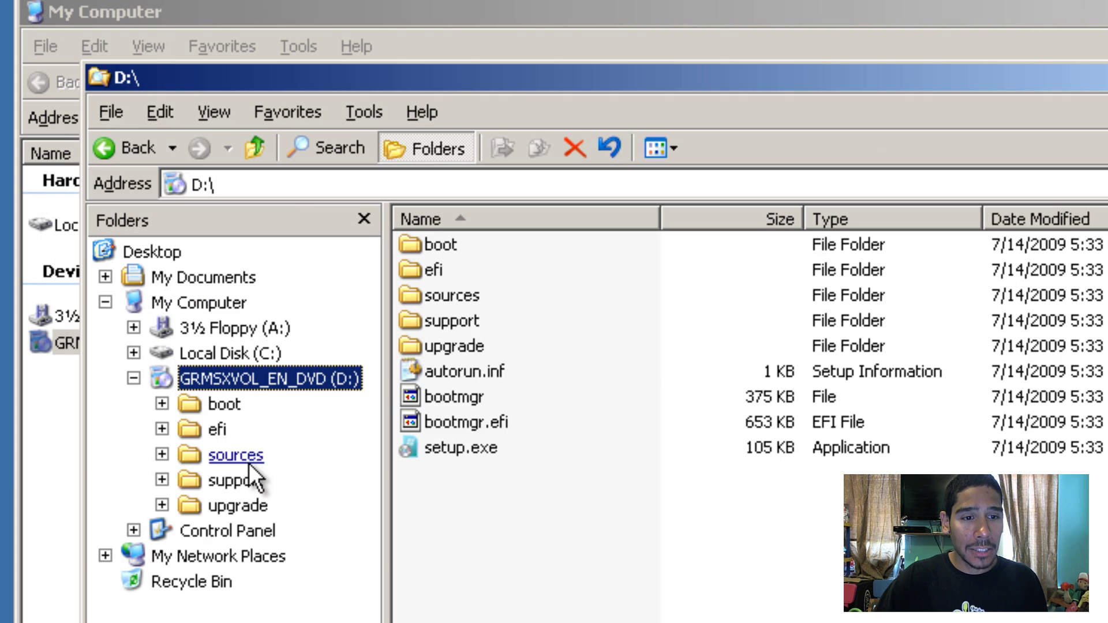
double_click(451, 320)
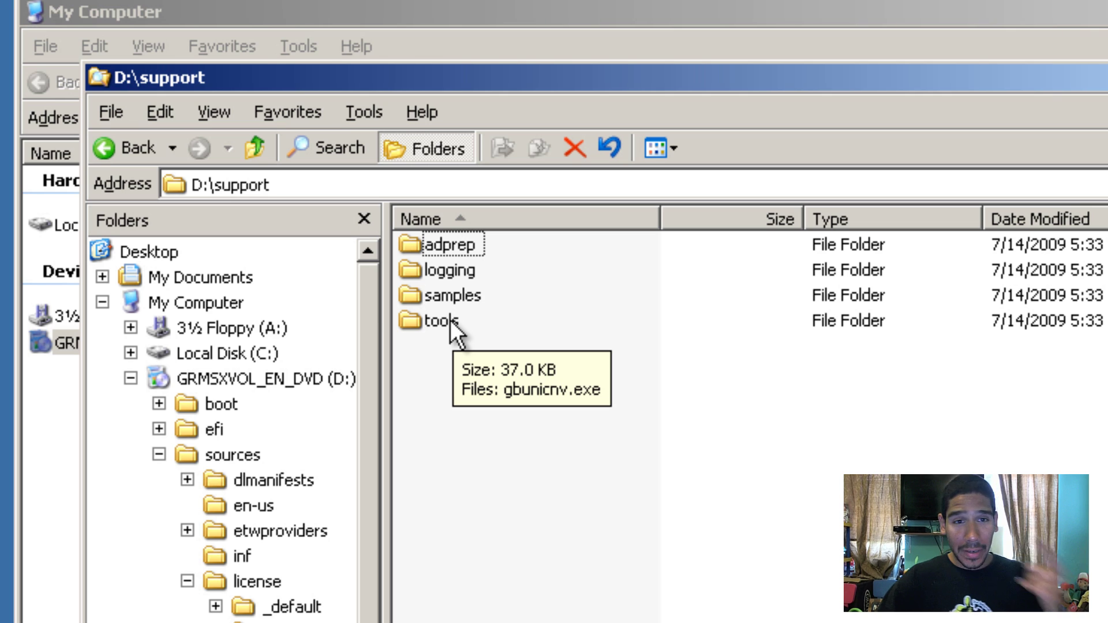
Step: Copy the adprep folder and open it to view its contents
mouse_move(458, 242)
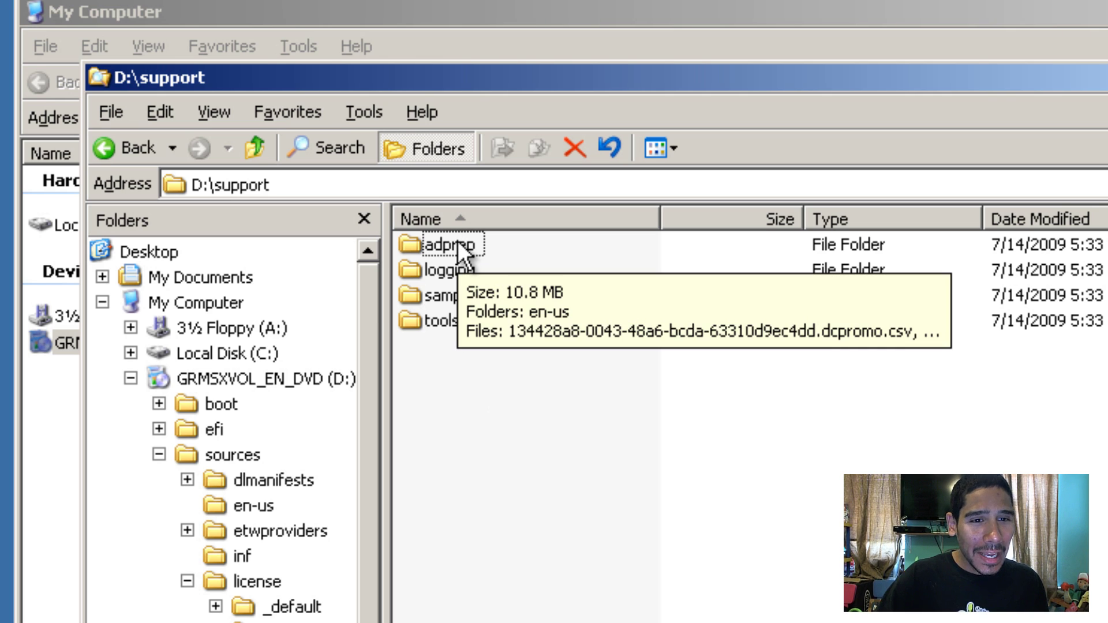
right_click(458, 242)
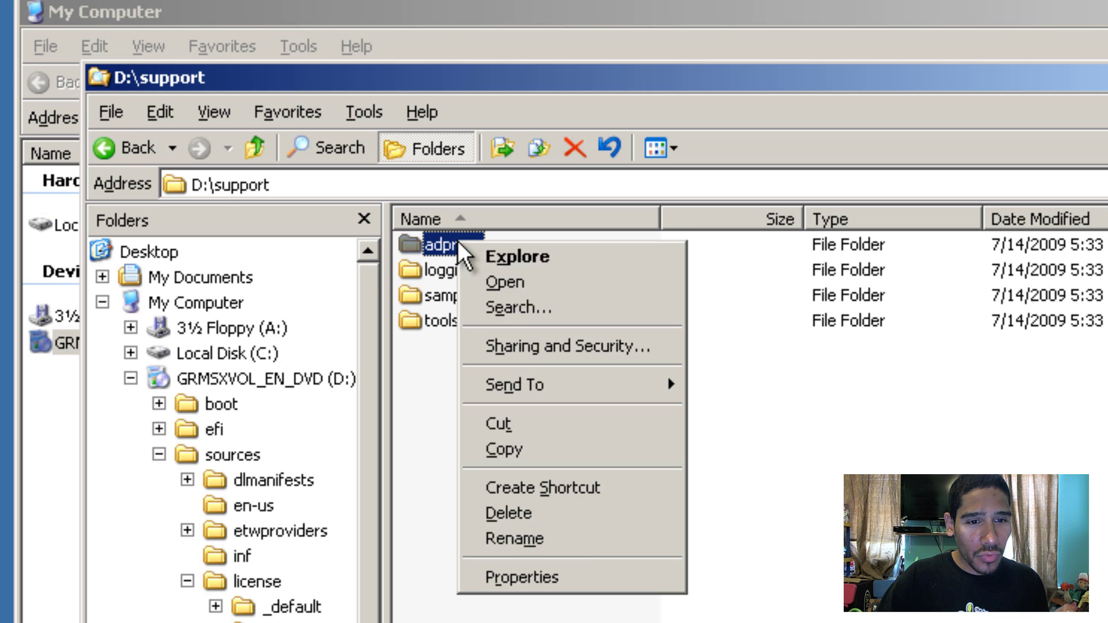
click(558, 448)
double_click(453, 243)
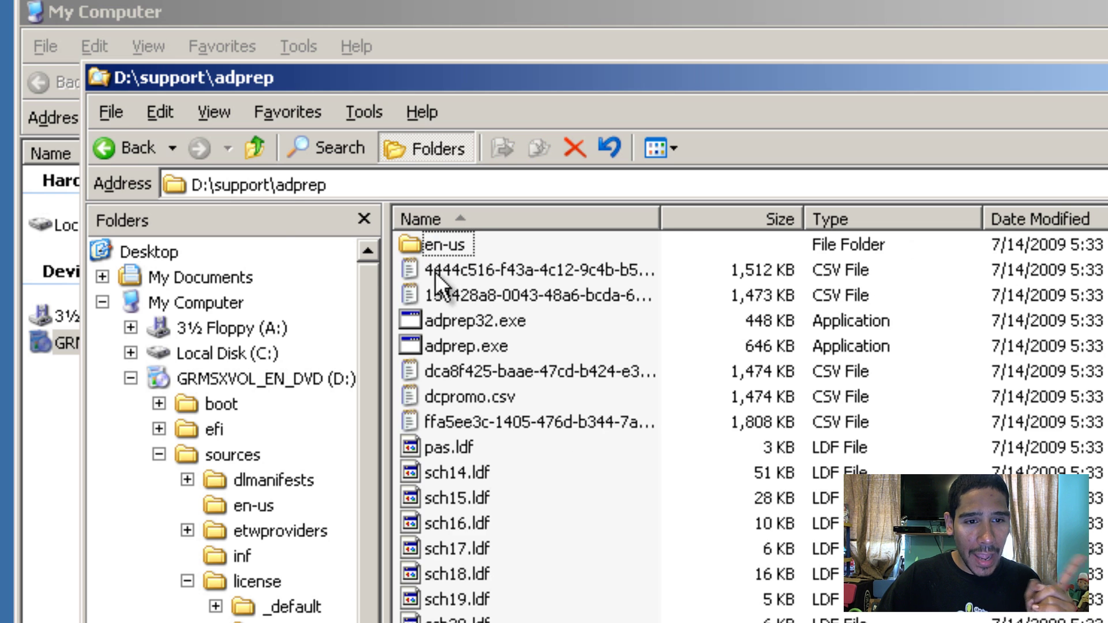
click(112, 121)
click(267, 70)
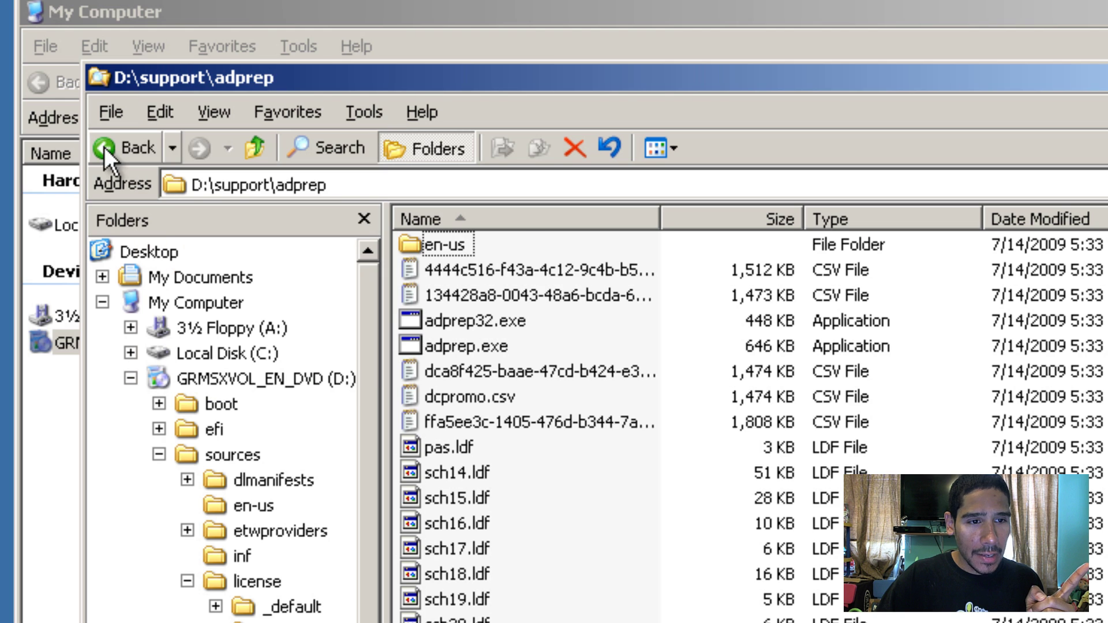
Step: Return to D:\support, copy the adprep folder and close that folder window
click(103, 146)
right_click(434, 244)
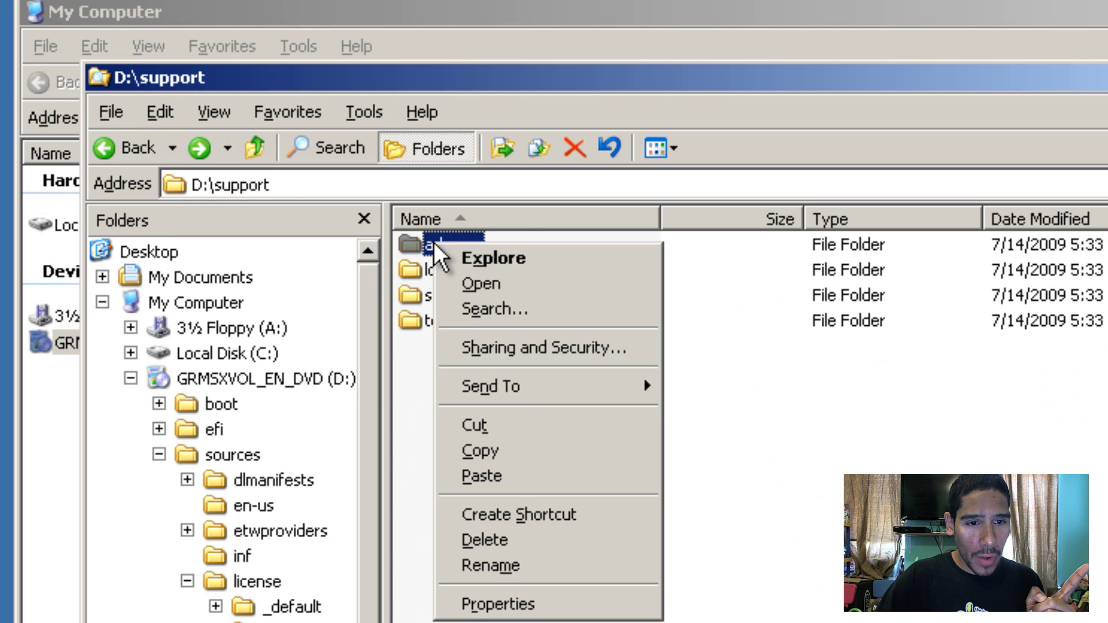
click(509, 433)
key(alt+F4)
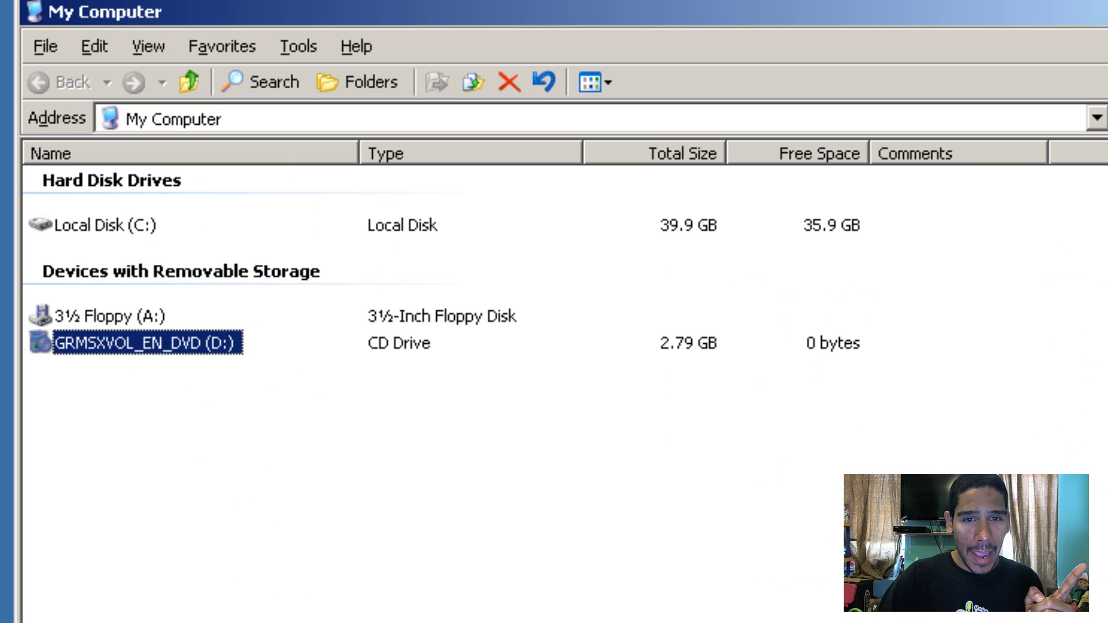
Step: Paste the copied adprep folder into the root of Local Disk (C:) and close the window
double_click(127, 231)
right_click(147, 348)
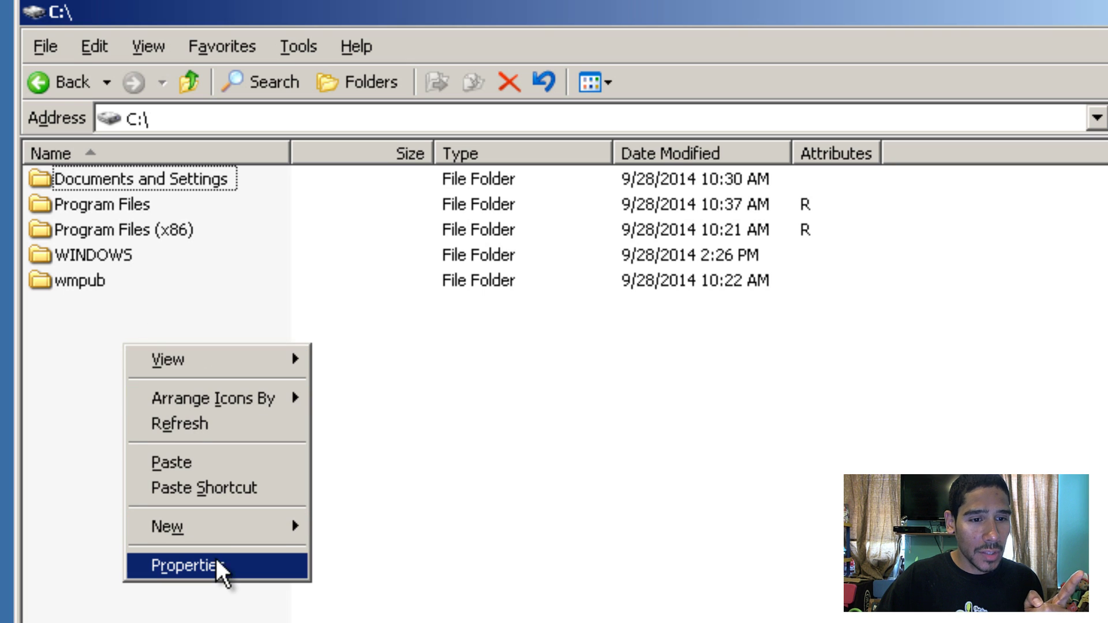
click(220, 465)
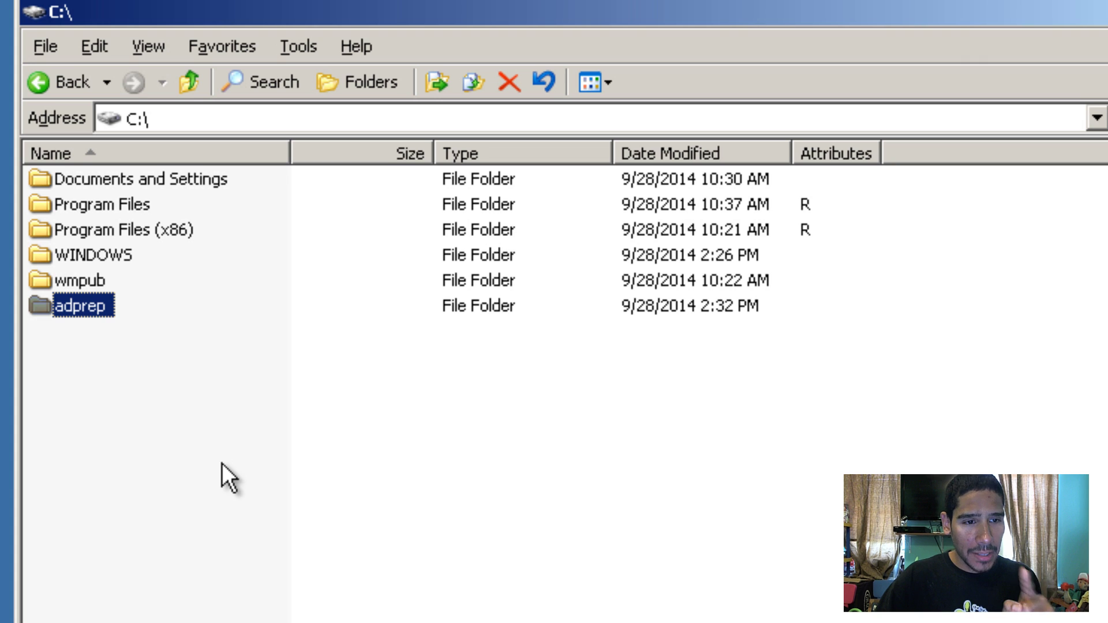
double_click(50, 301)
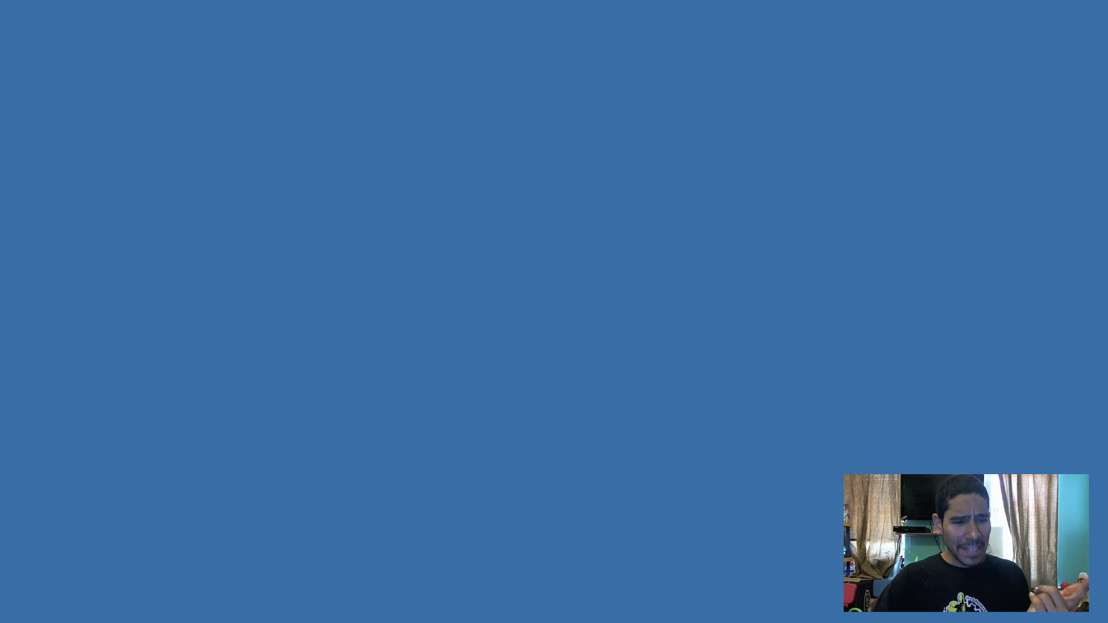
Step: Open a Command Prompt and change the working directory to C:\adprep
key(super)
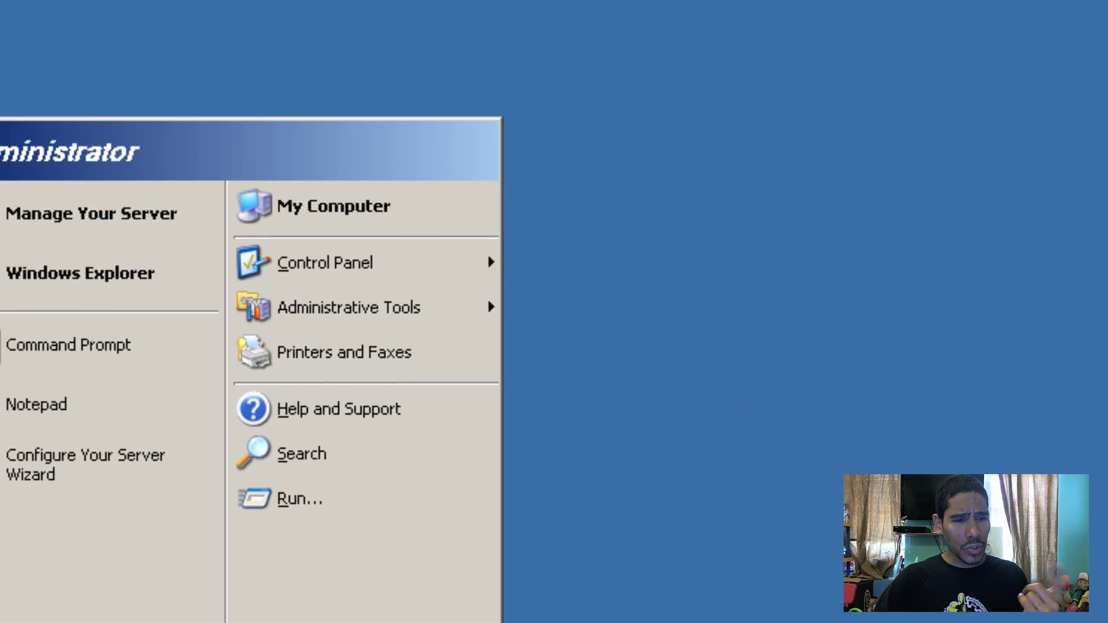
right_click(99, 359)
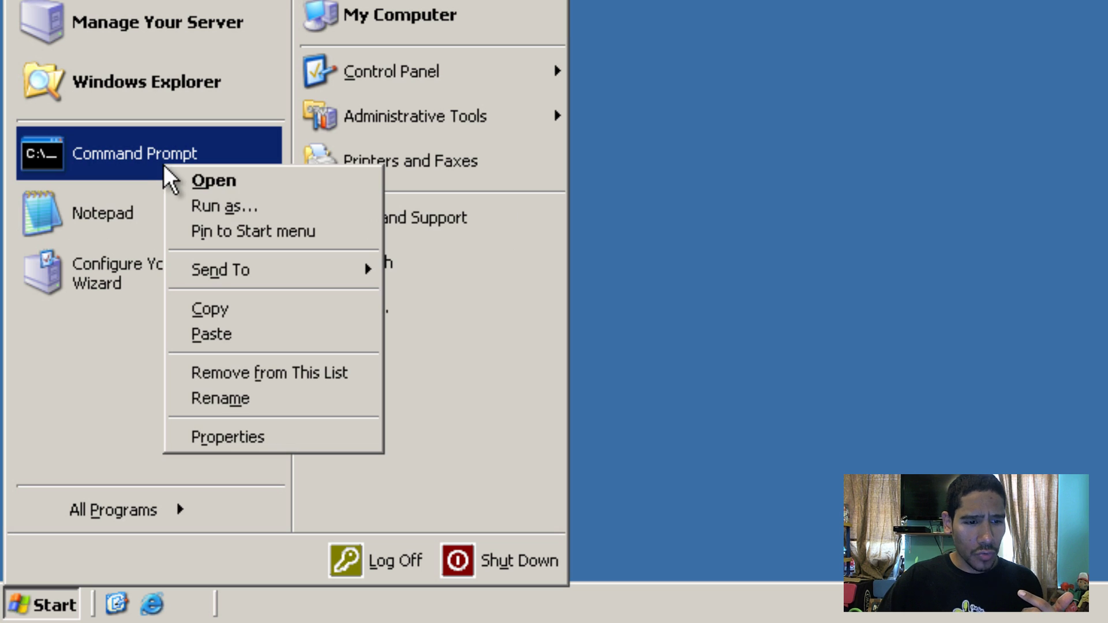
click(246, 184)
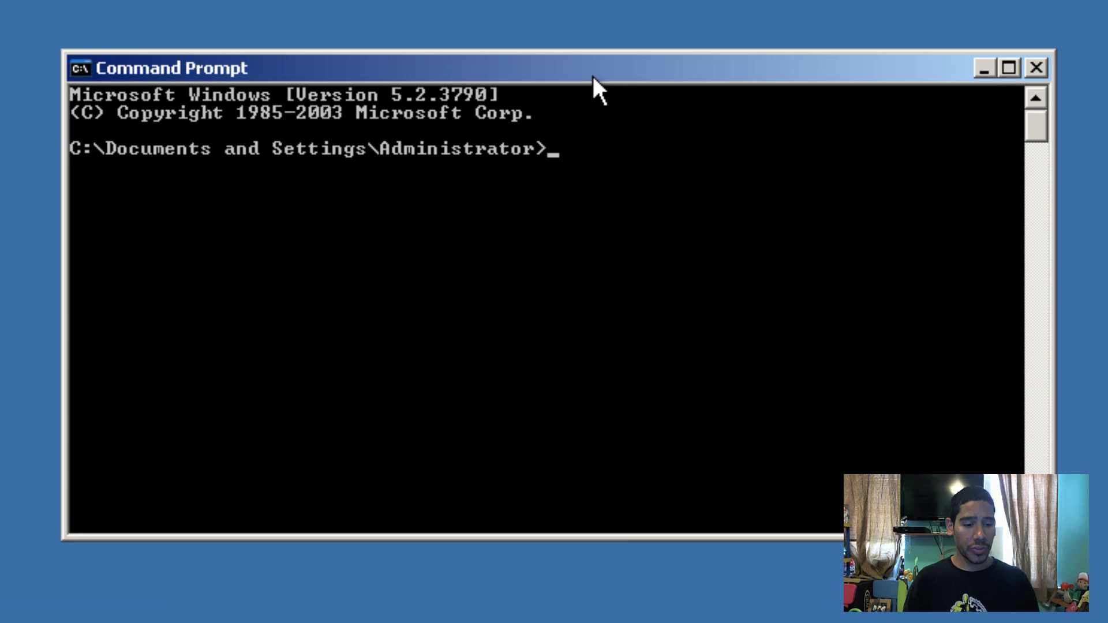
text(cd\)
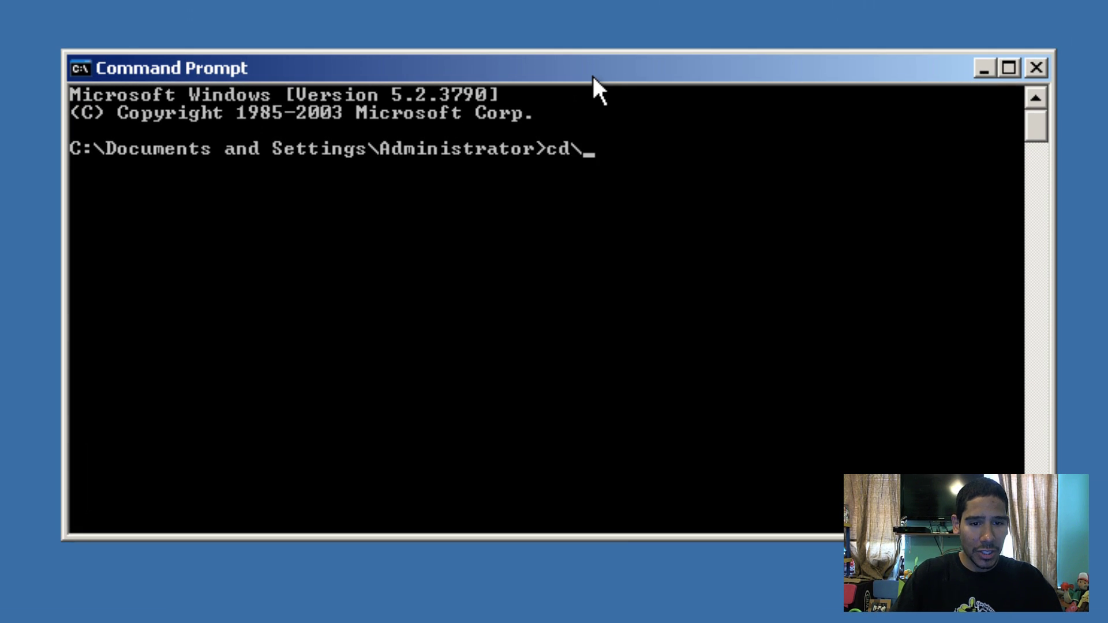
key(Return)
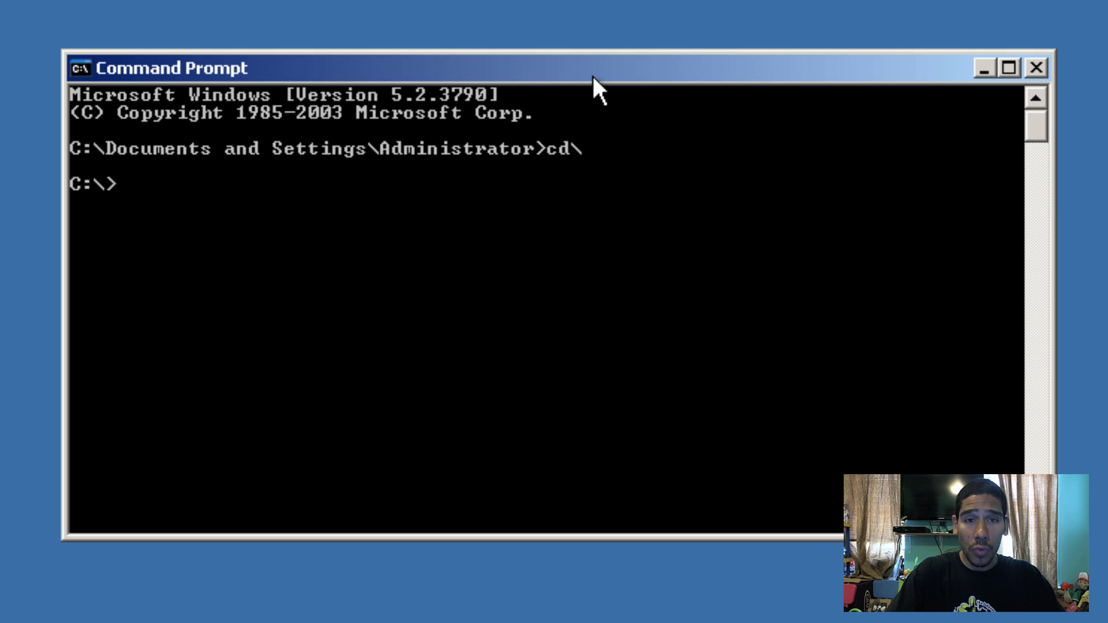
text(cd )
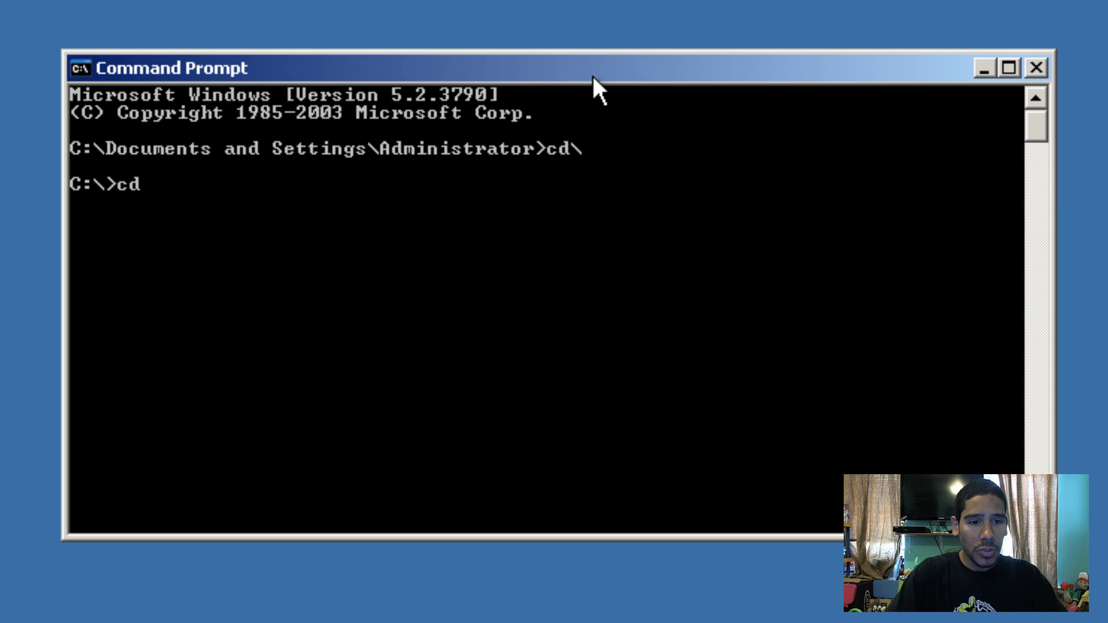
text(adprep)
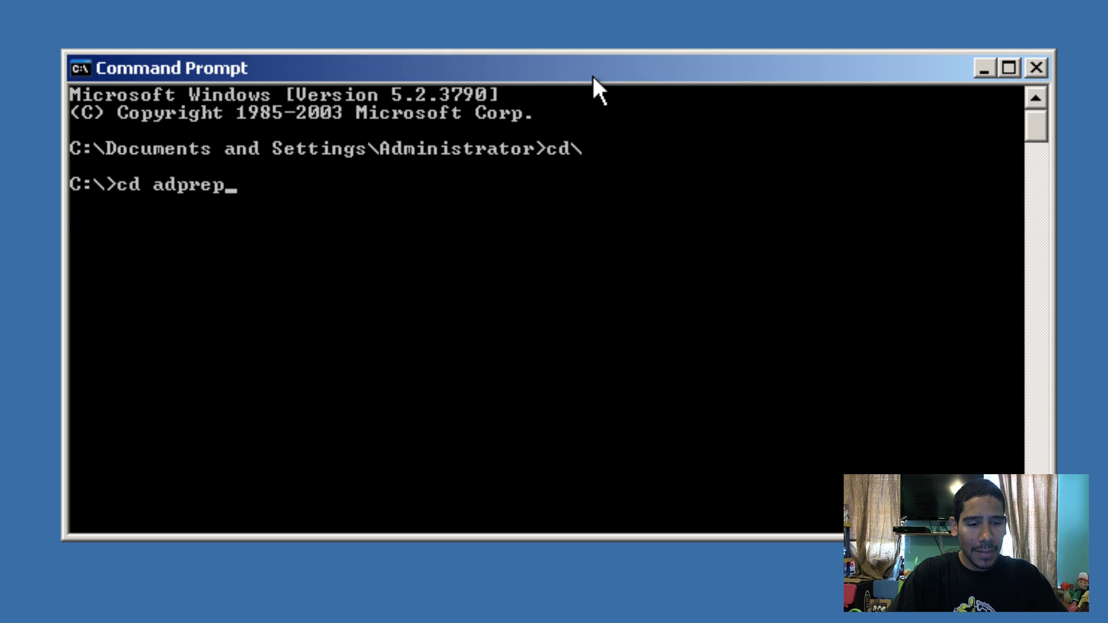
key(Return)
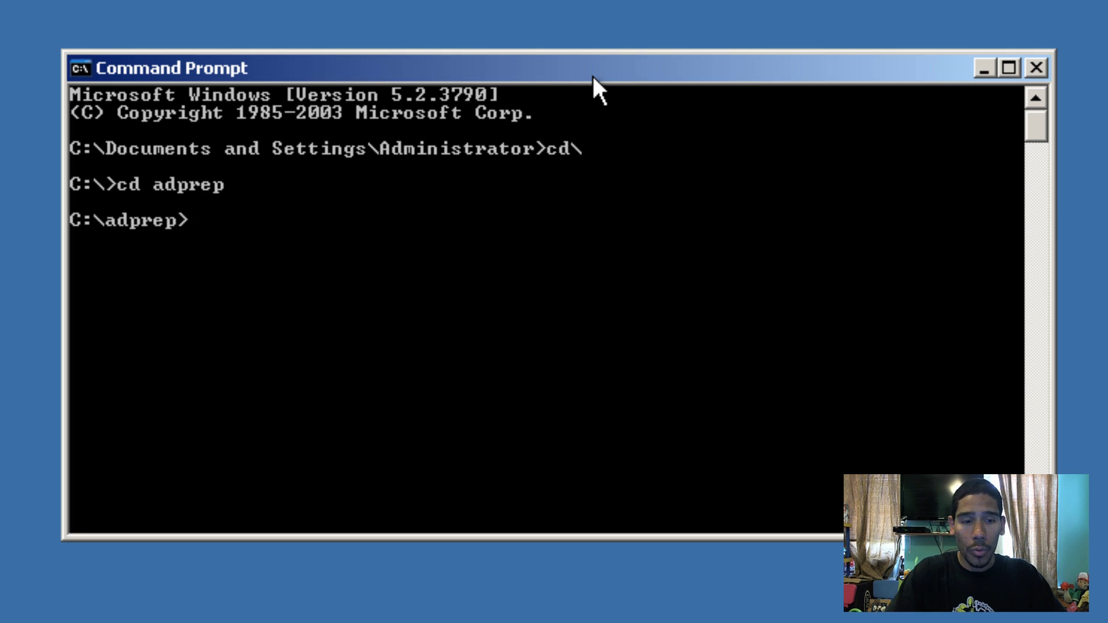
Step: Clear the console and run adprep /forestprep, answering the Windows 2000 domain controller warning with C
text(cls)
key(Return)
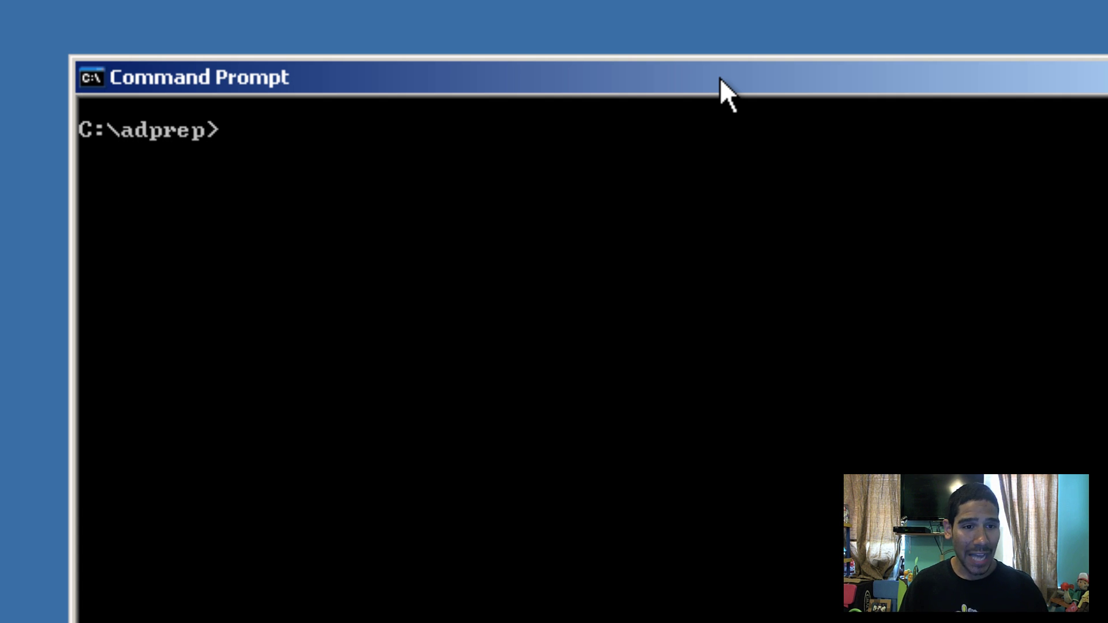
text(adp)
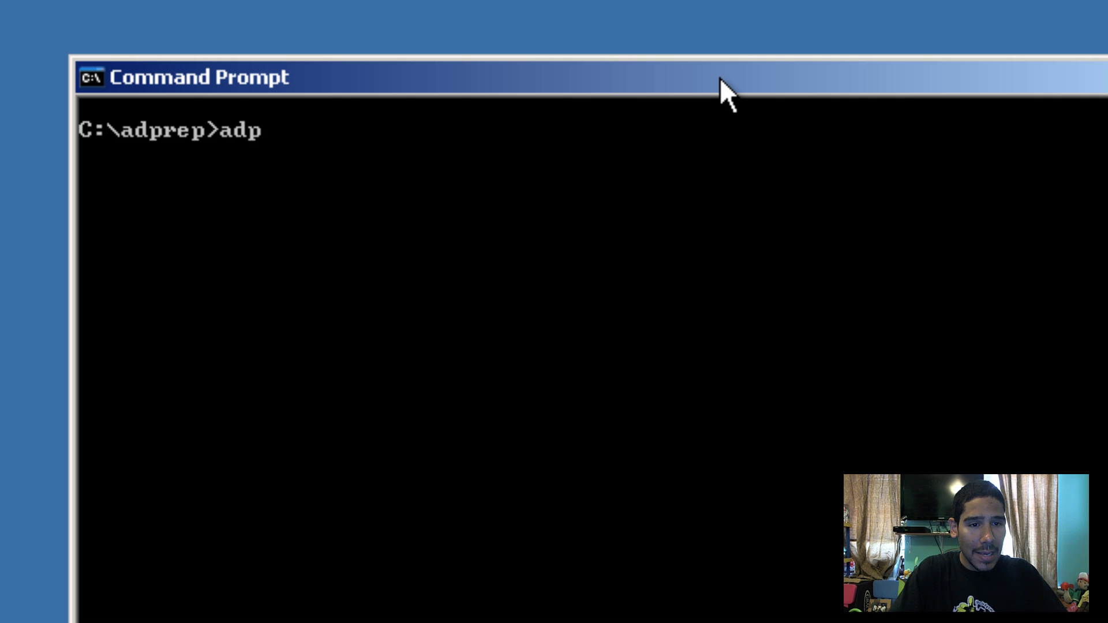
text(rep /)
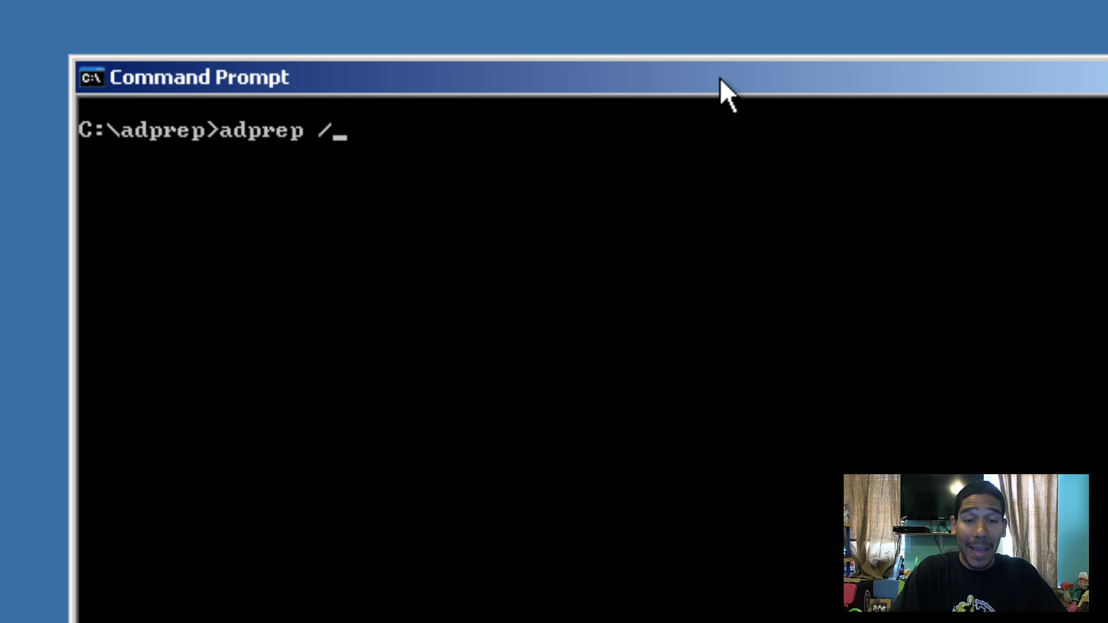
text(for)
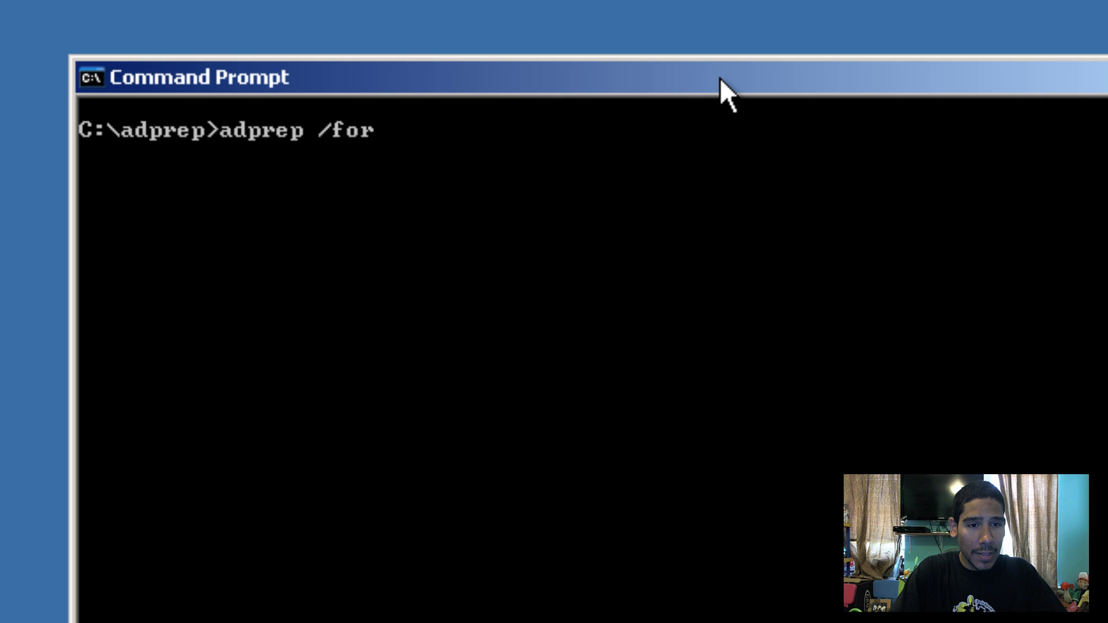
text(estpr)
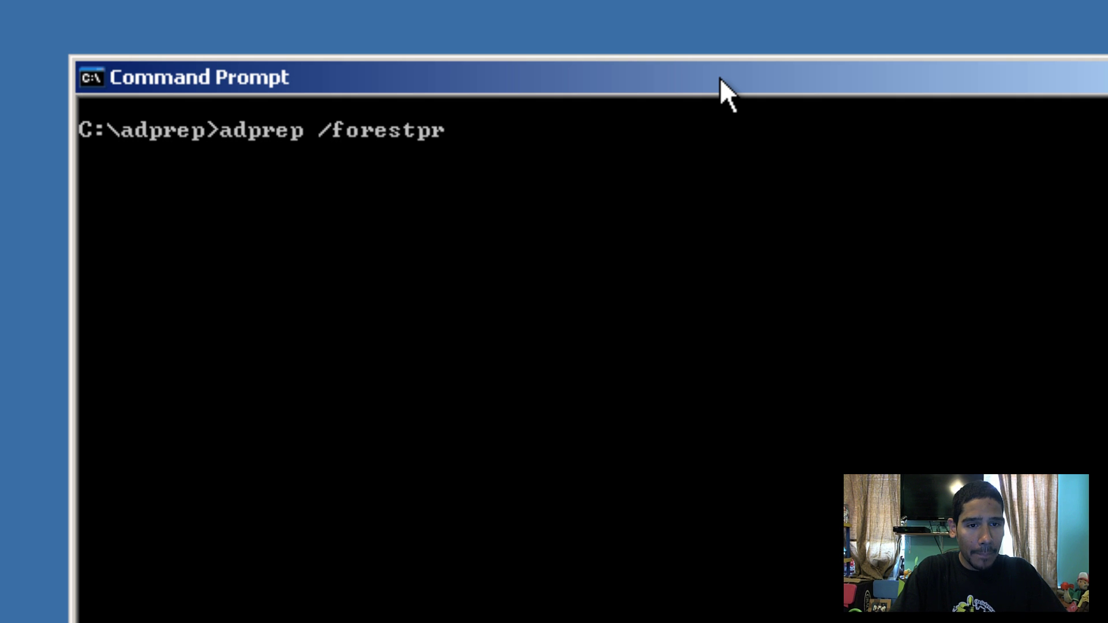
text(ep)
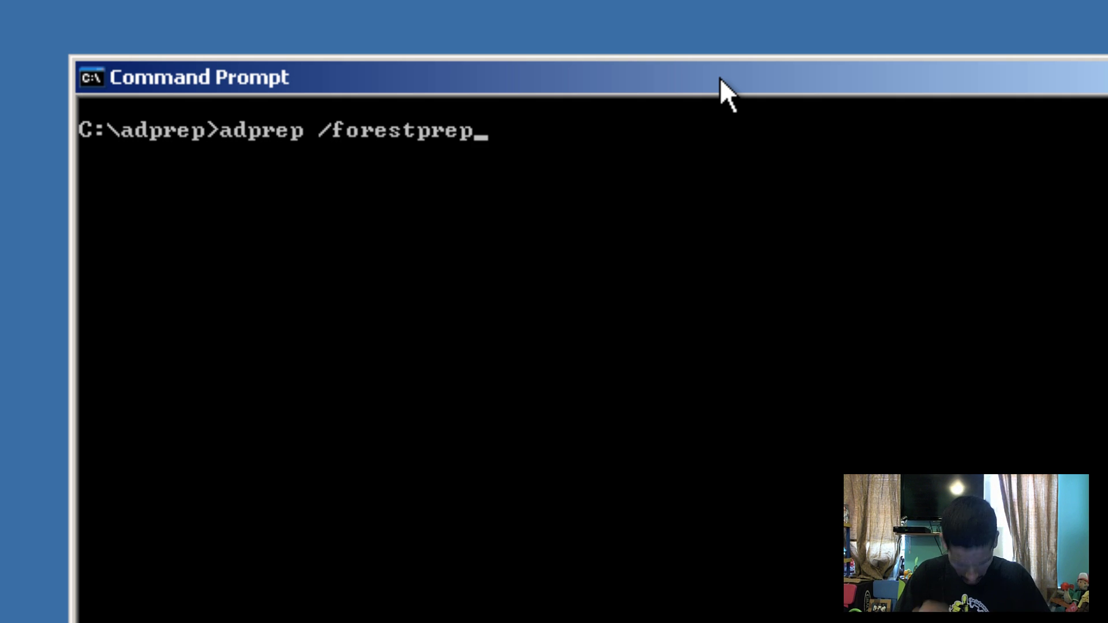
key(Return)
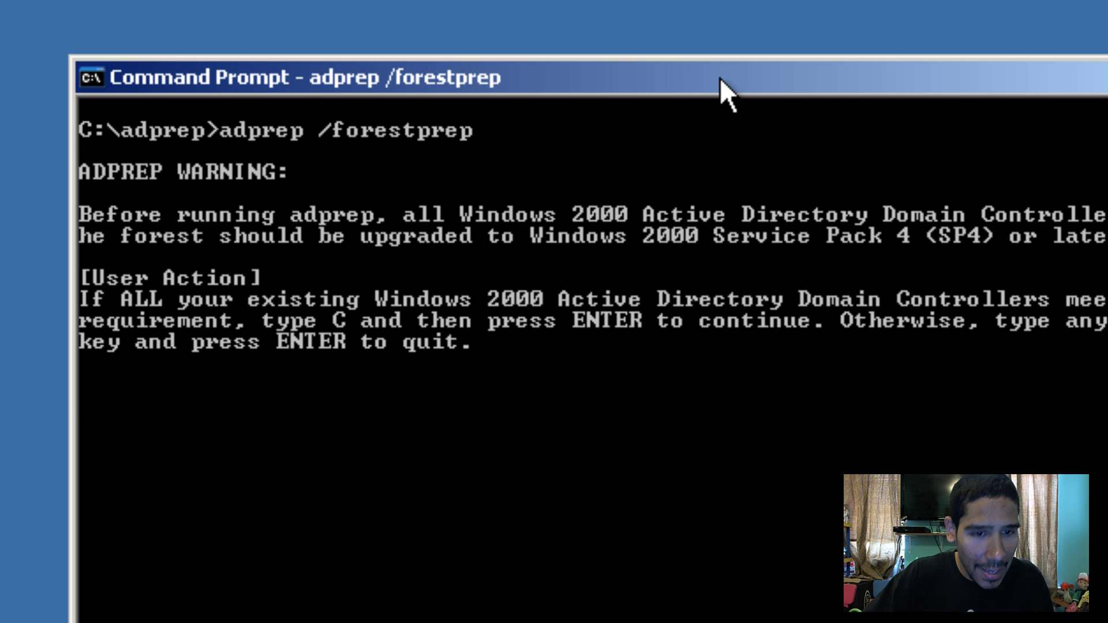
text(c)
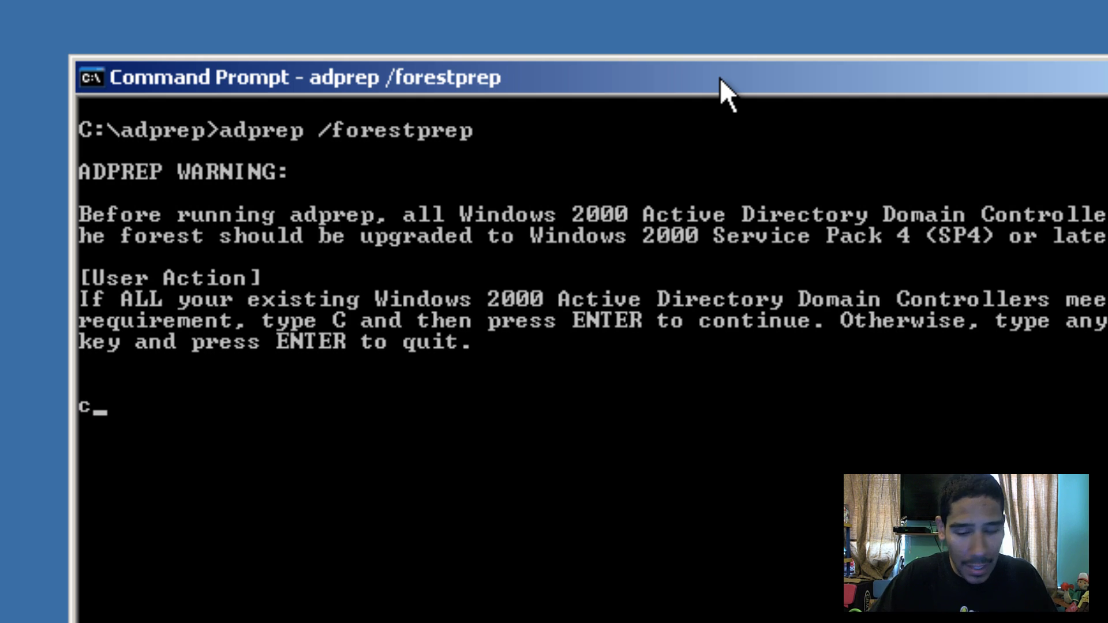
key(Return)
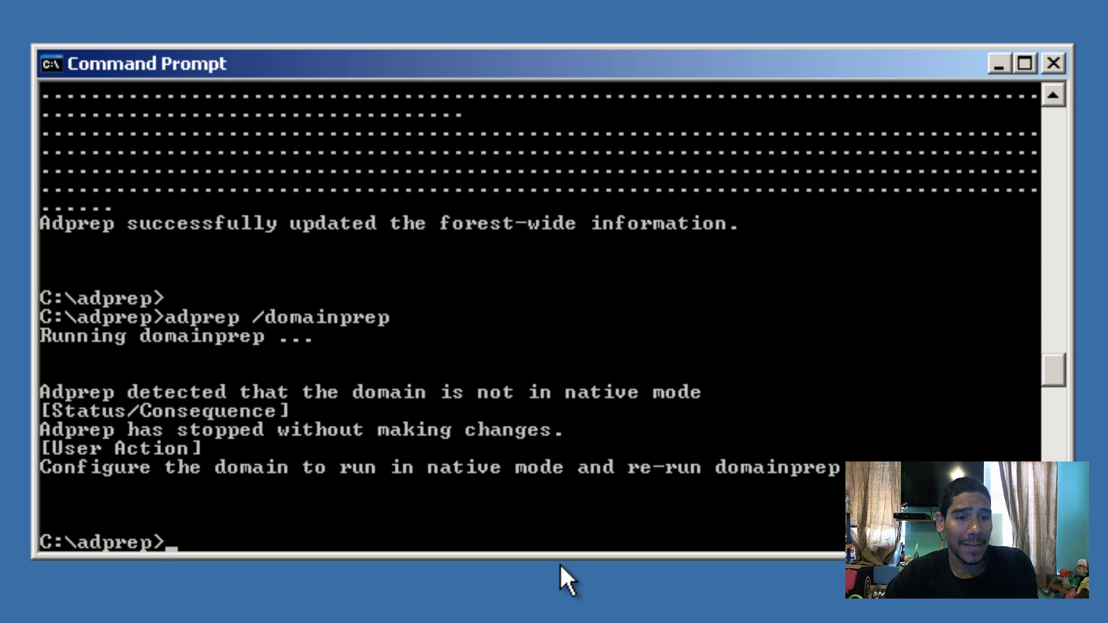
Step: Raise the domain functional level of bjtech.edu to Windows Server 2003 in Active Directory Users and Computers and accept the irreversible change
click(560, 563)
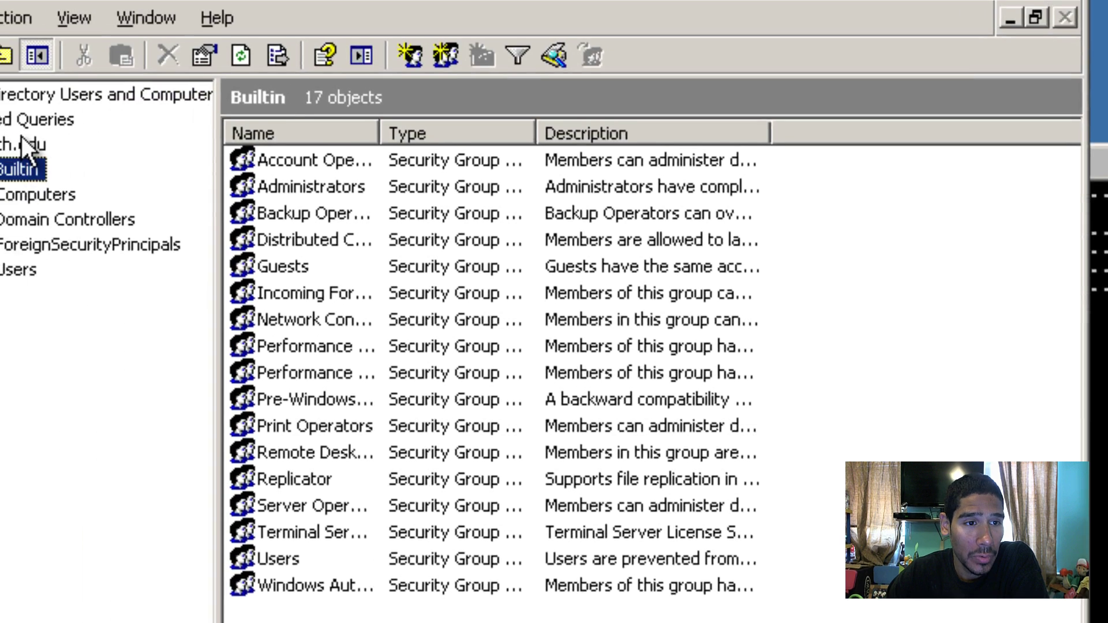
right_click(218, 233)
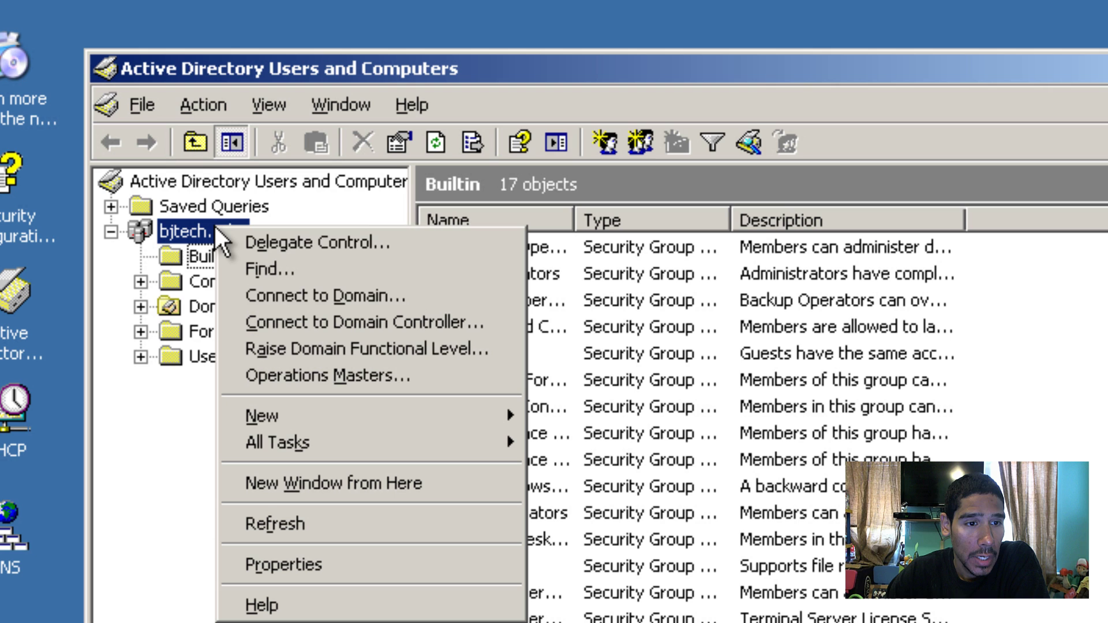
click(317, 350)
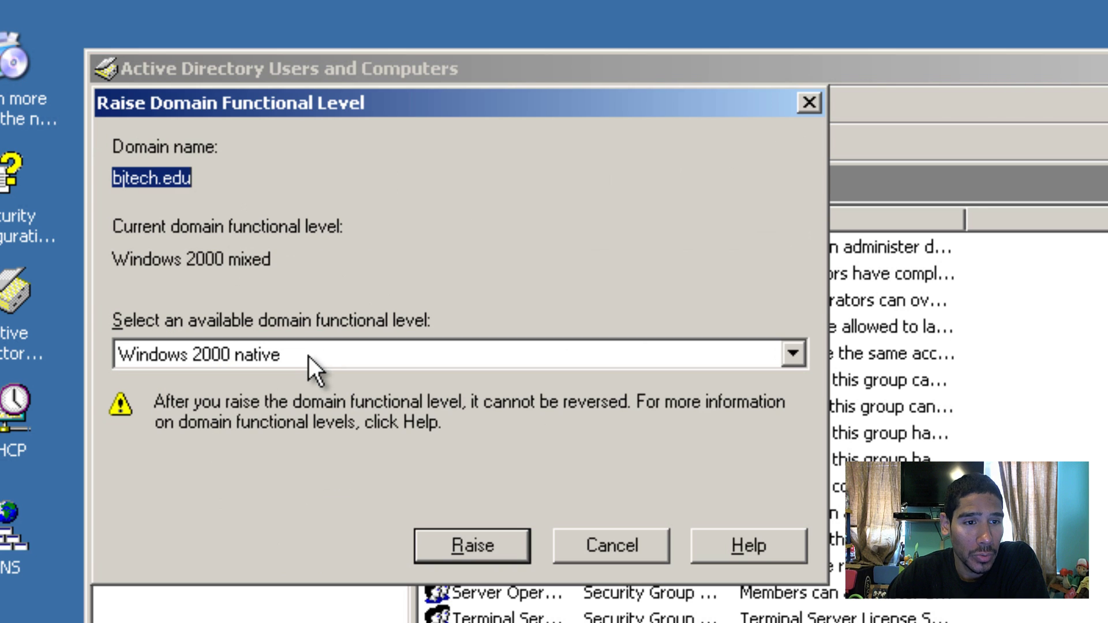
click(408, 364)
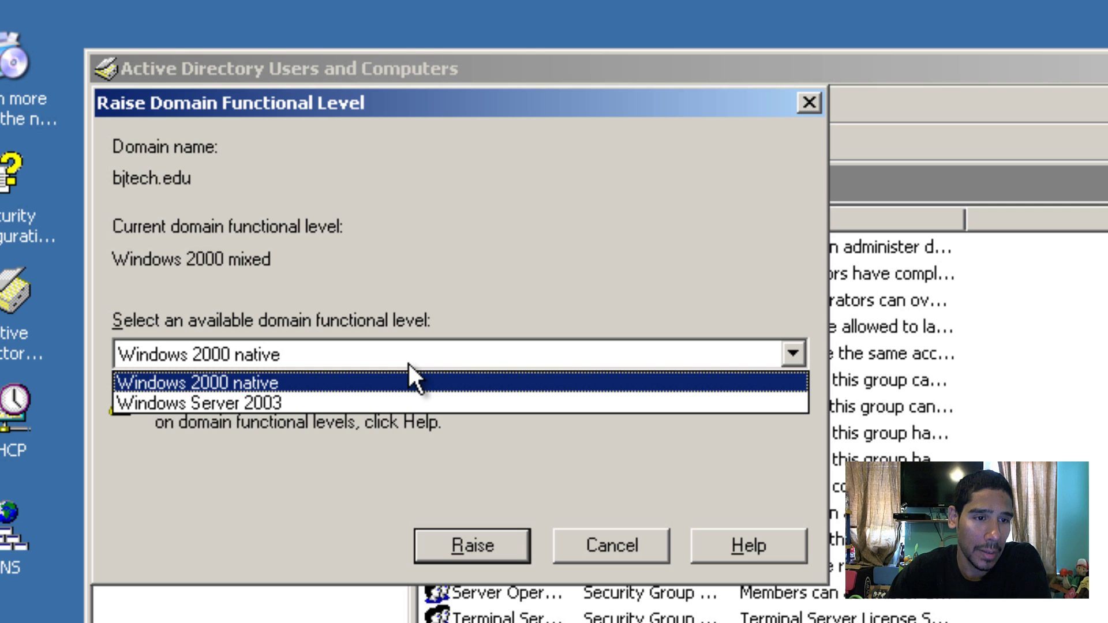
click(358, 405)
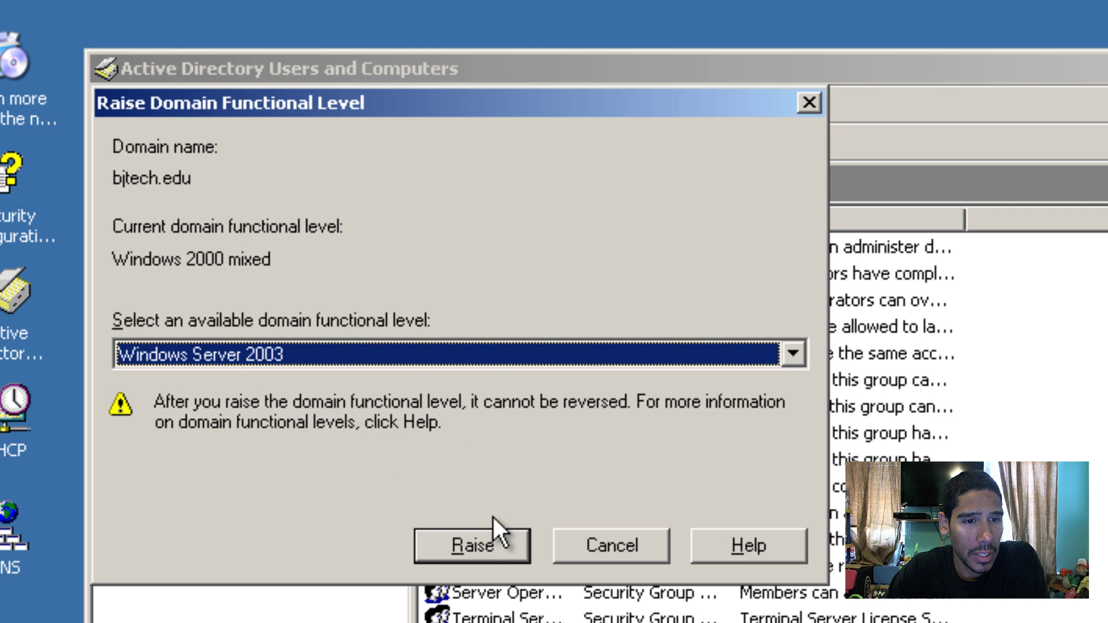
click(474, 548)
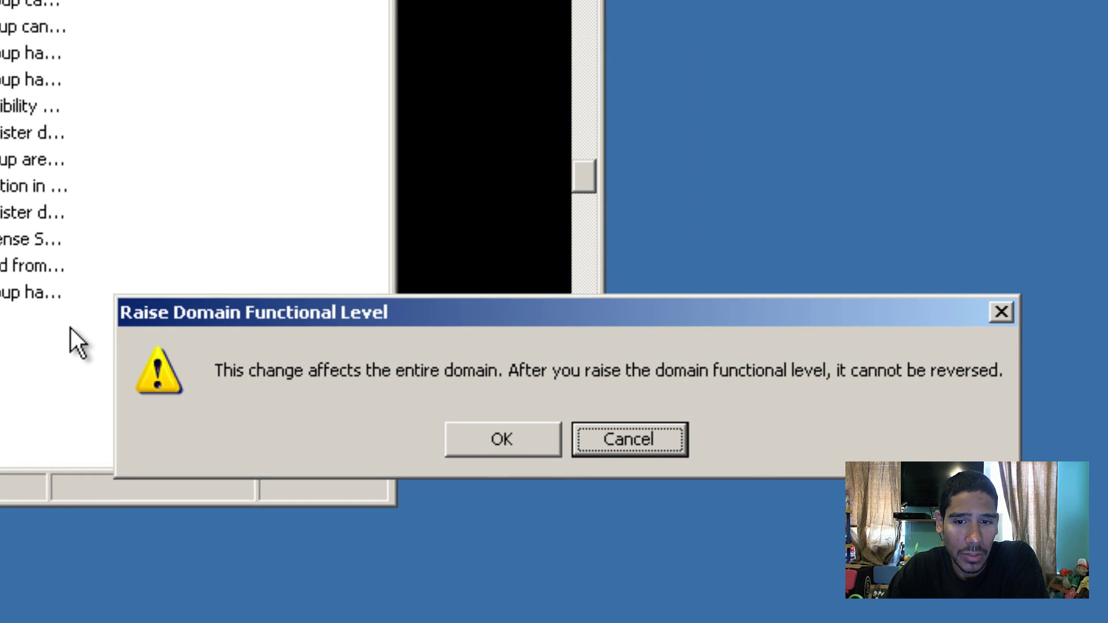
click(499, 440)
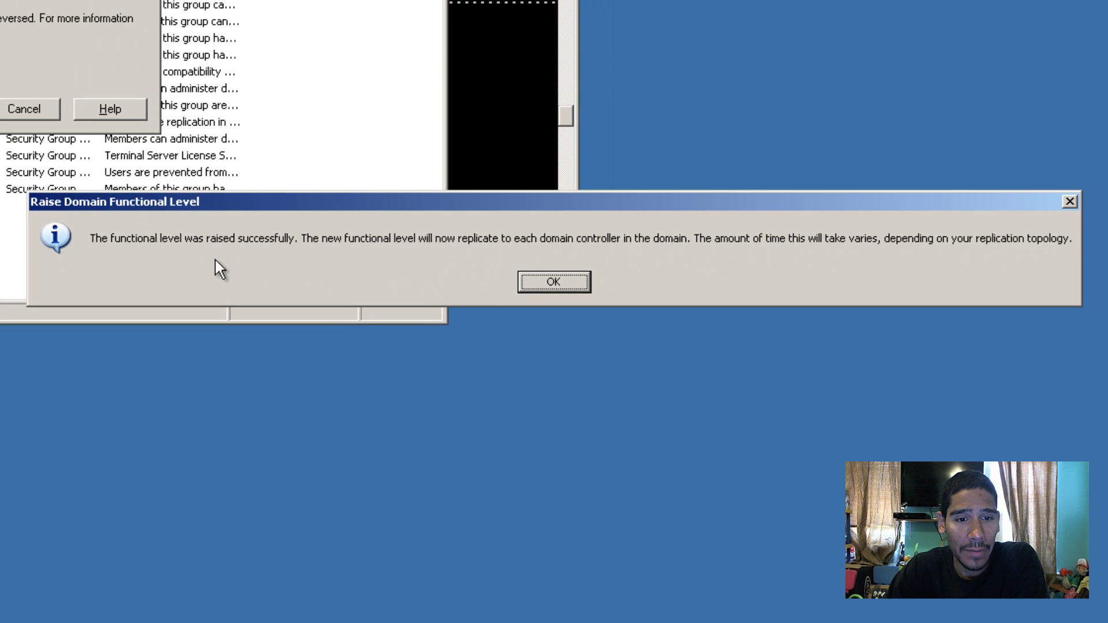
click(563, 282)
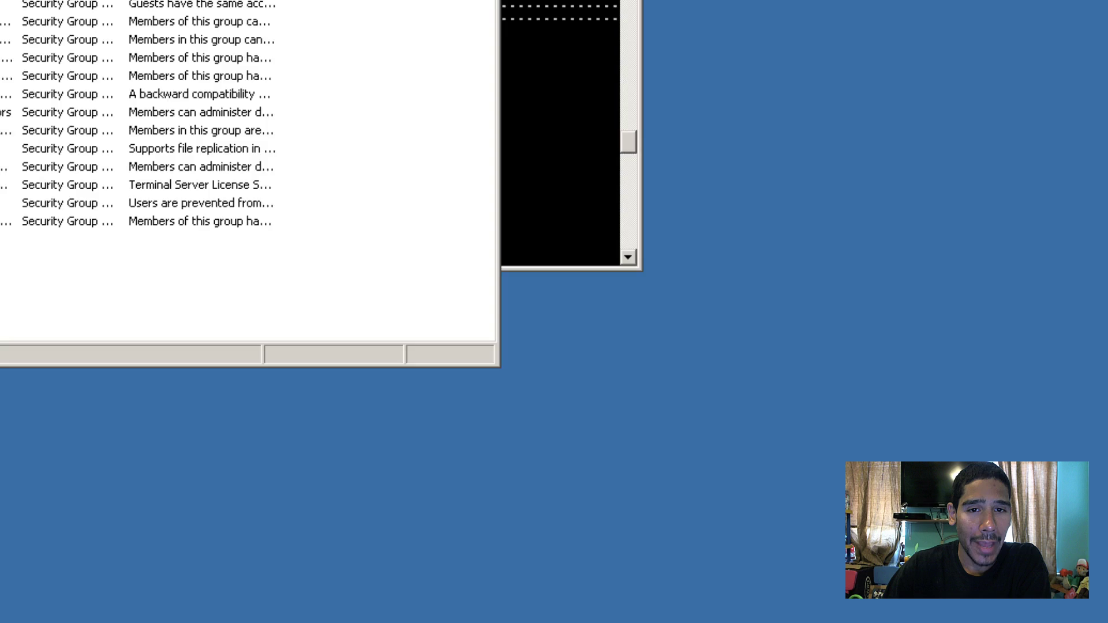
Step: Return to the Command Prompt, rerun adprep /domainprep in C:\adprep, and exit the console
key(alt+Tab)
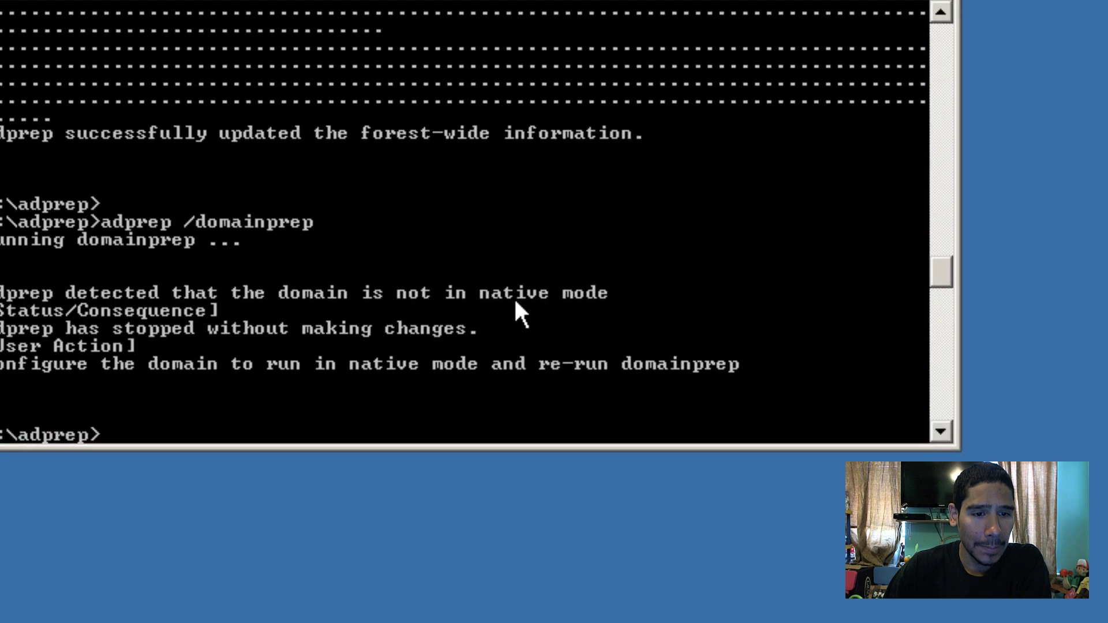
key(Up)
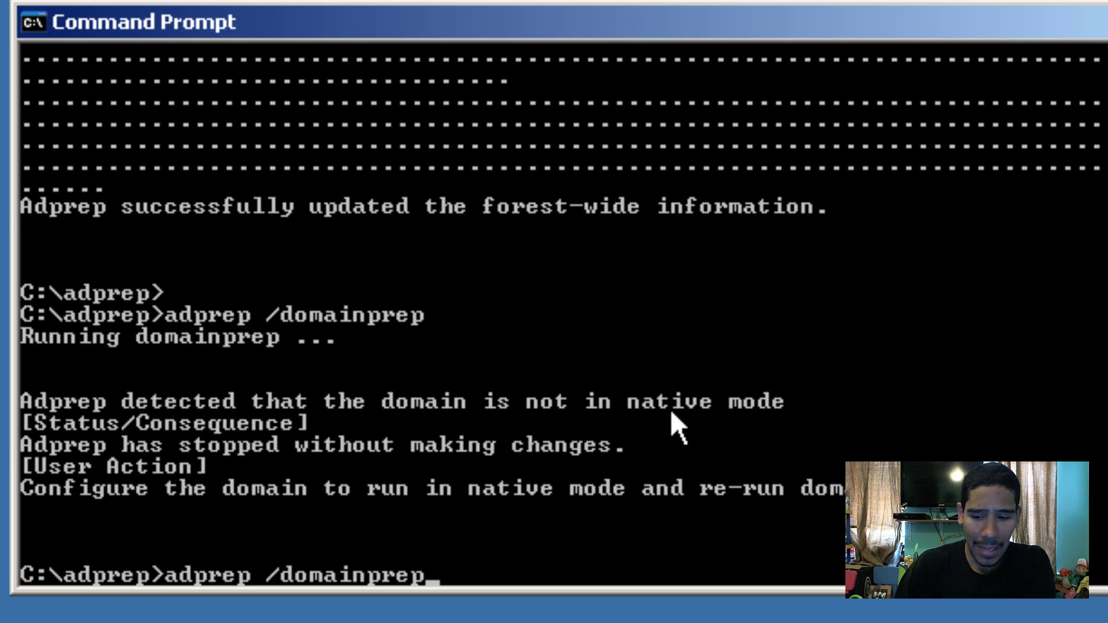
key(Return)
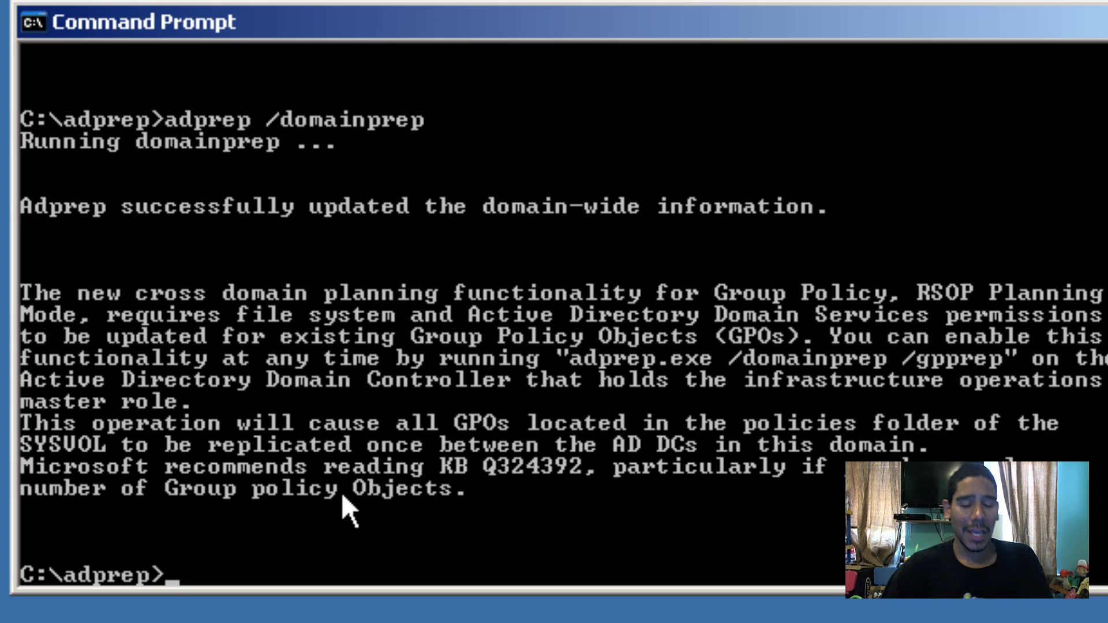
text(exit)
key(Return)
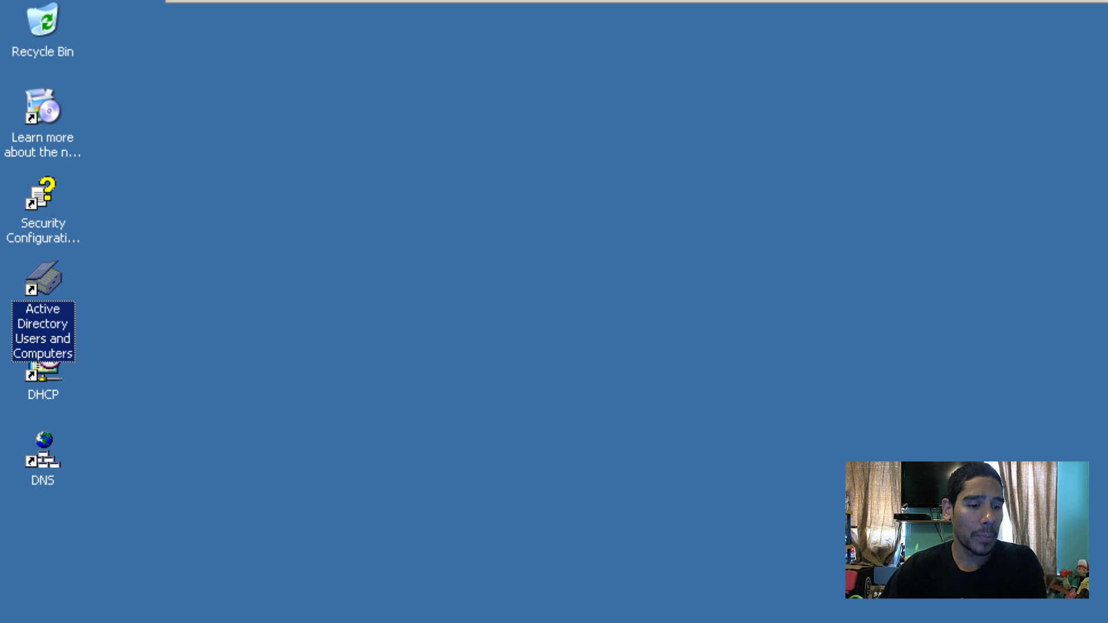
Step: Explore the GRMSXVOL_EN_DVD (D:) drive and launch setup.exe from its root
key(super+e)
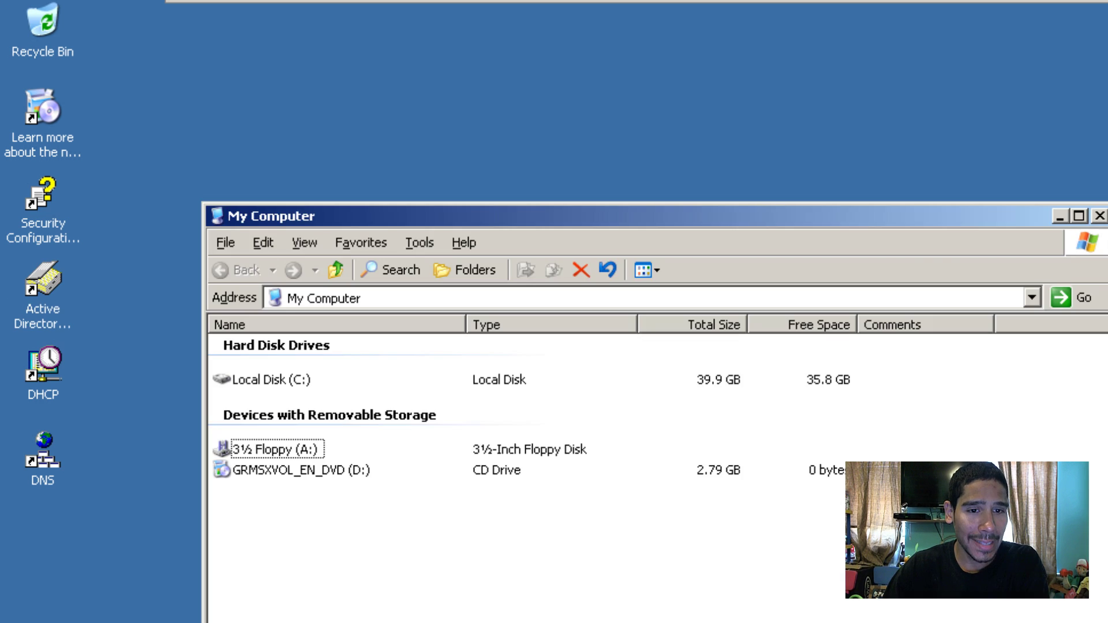
click(297, 471)
right_click(298, 471)
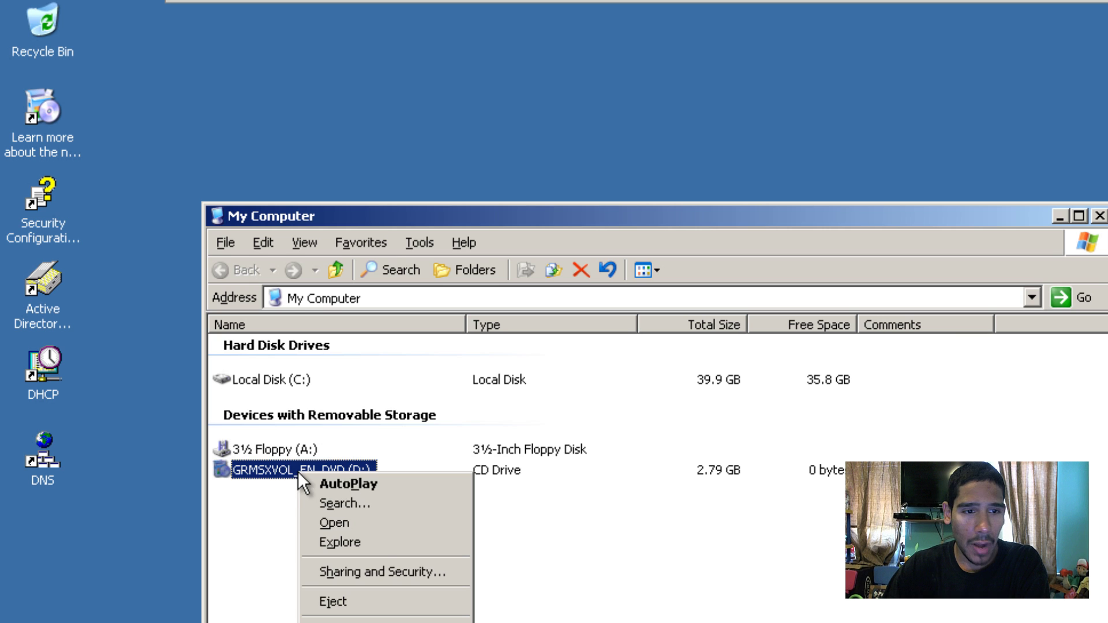
click(370, 544)
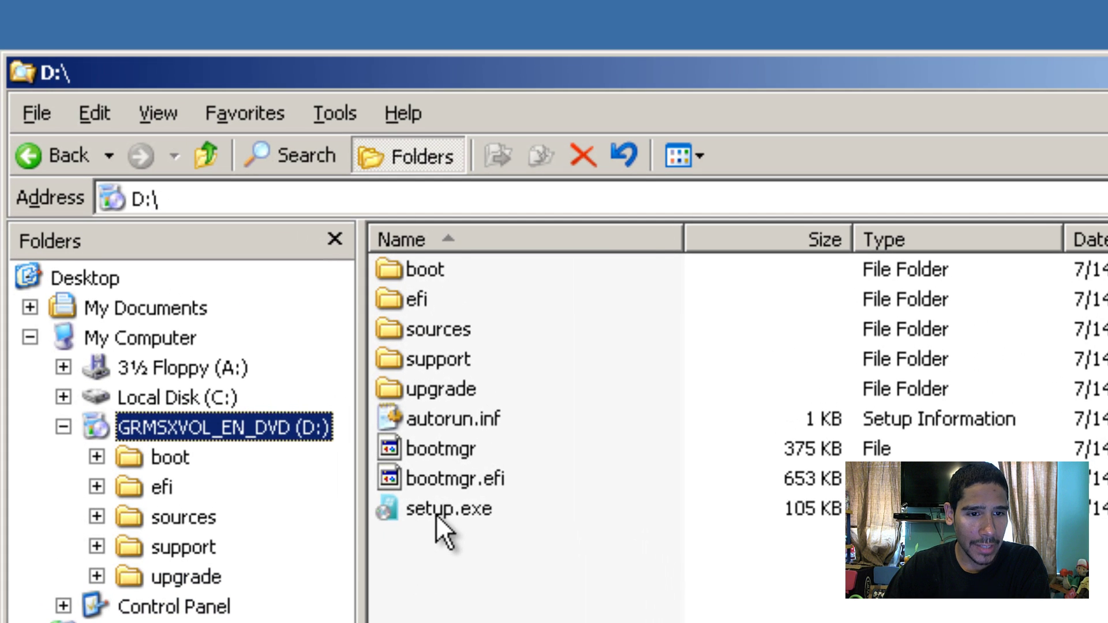
click(458, 509)
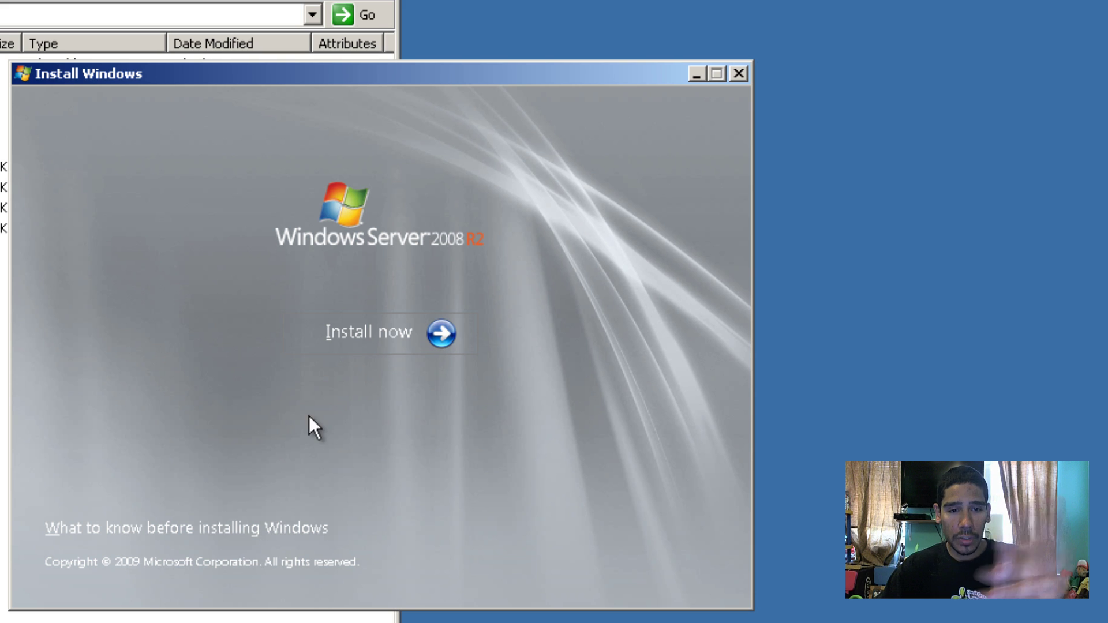
Step: Try to upgrade to Windows Server 2008 R2 Standard (Full Installation) without getting updates, accepting the license terms, and close the compatibility report
click(430, 334)
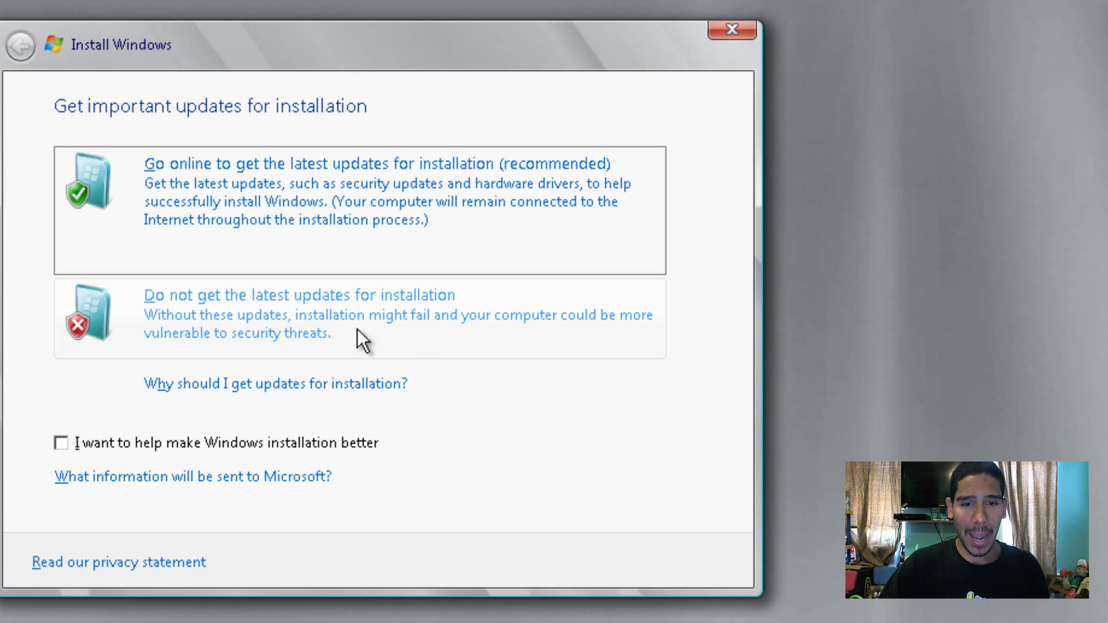
click(301, 325)
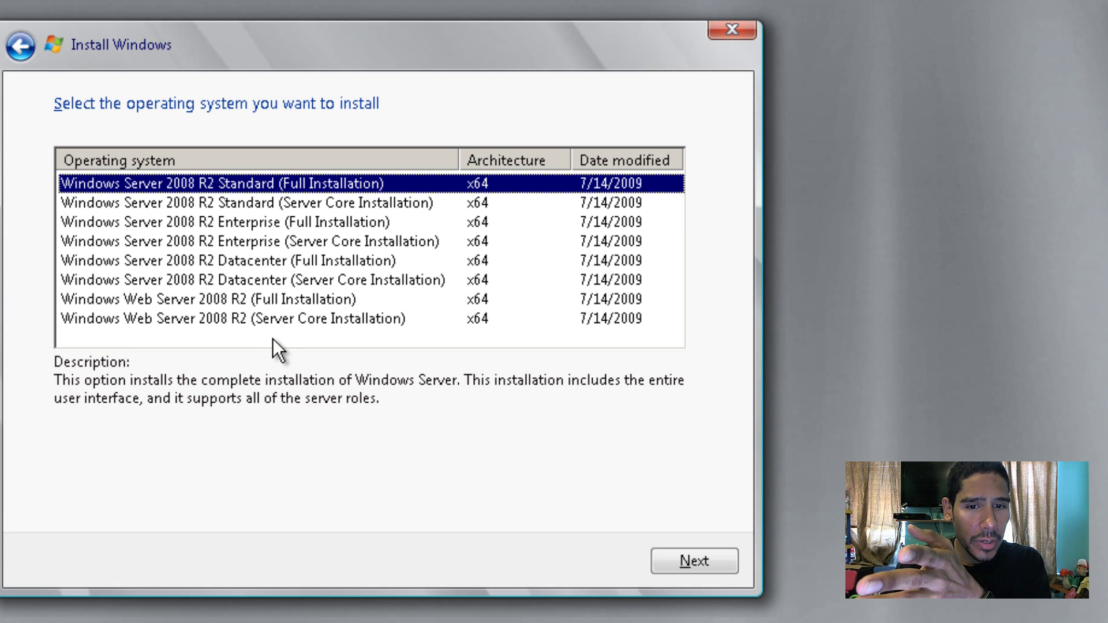
click(678, 564)
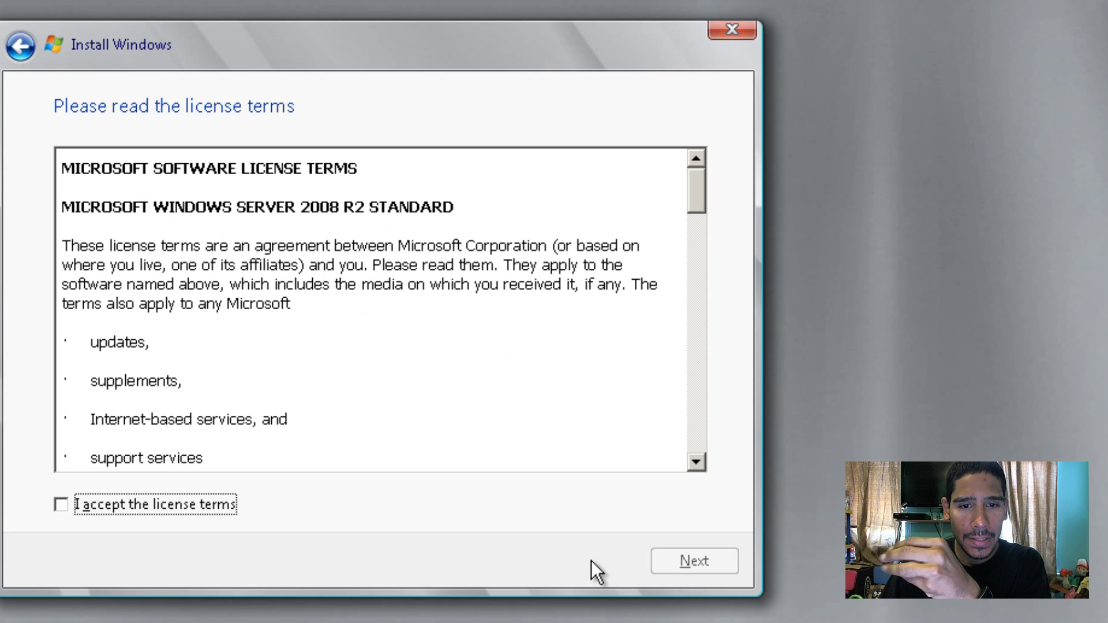
click(224, 502)
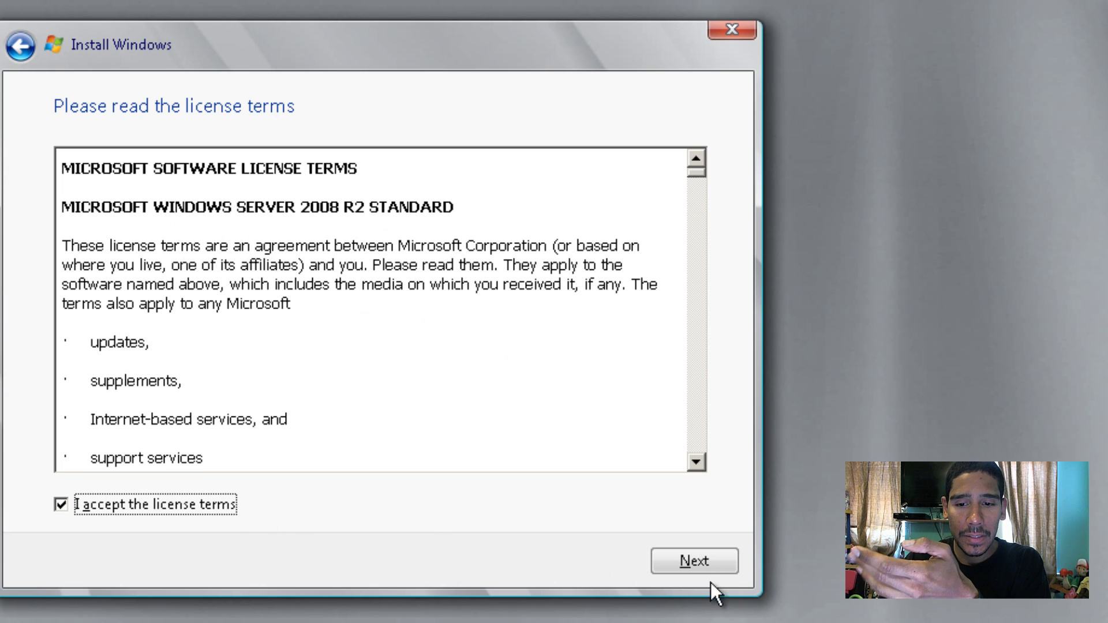
click(700, 563)
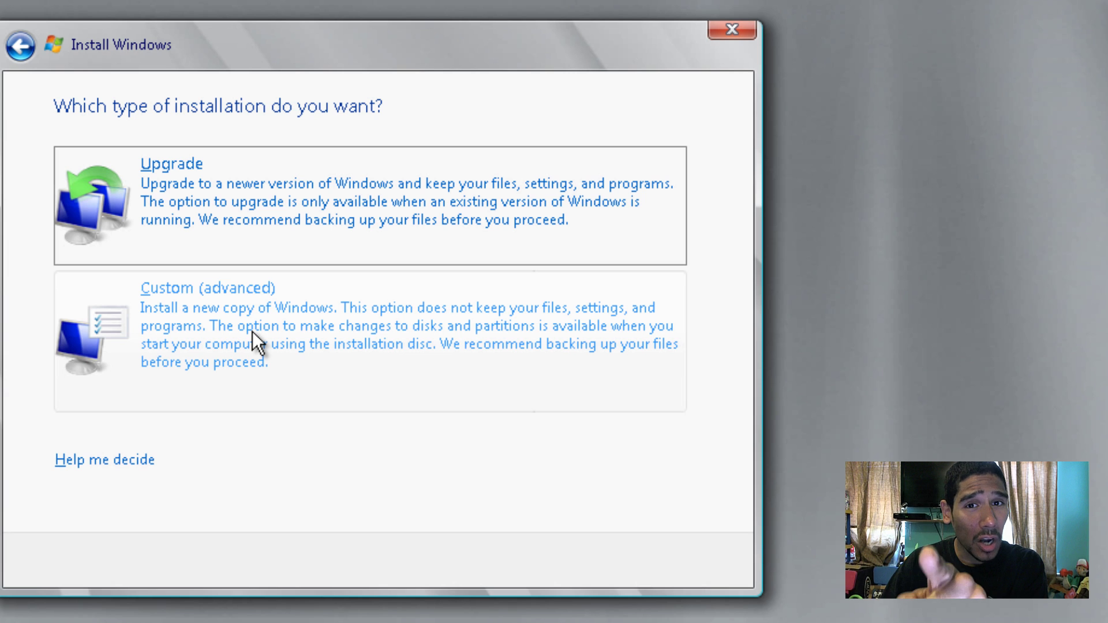
click(239, 180)
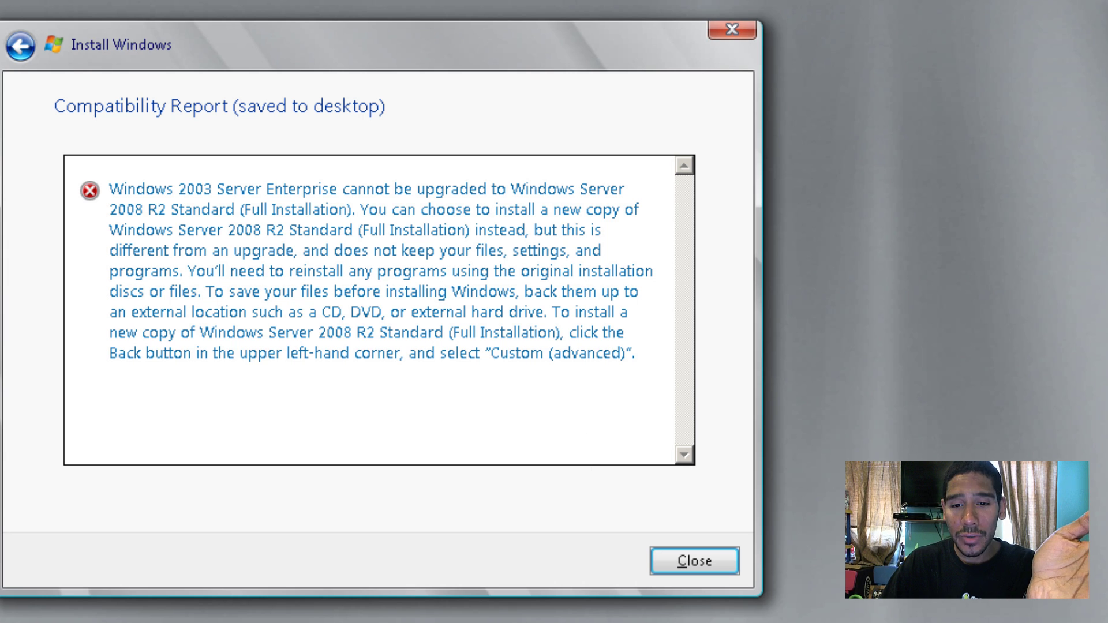
click(705, 564)
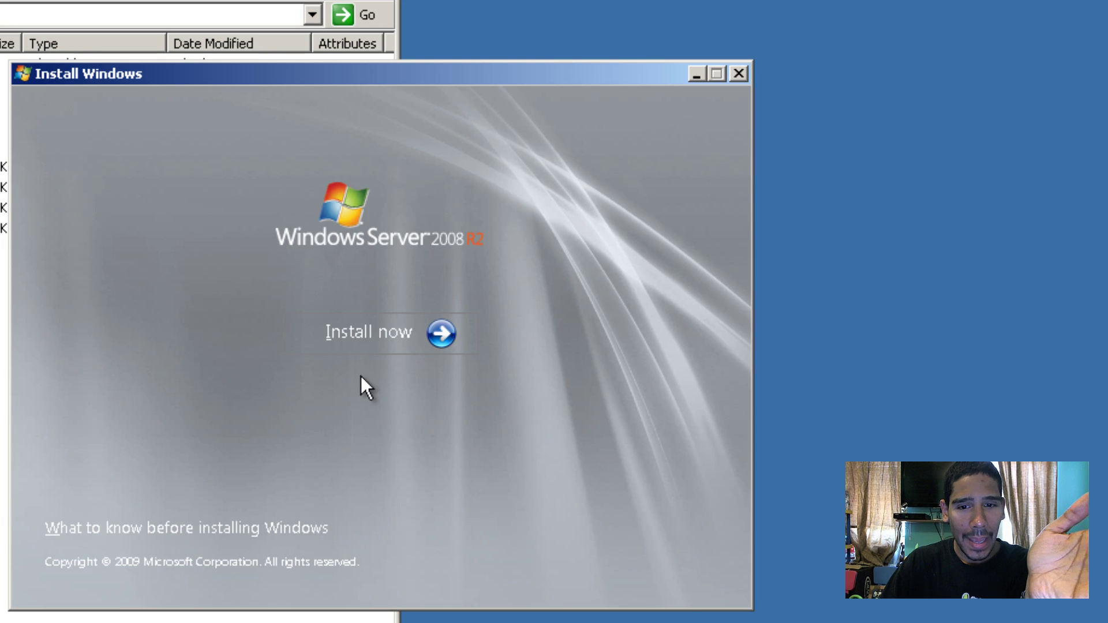
Step: Start the installation without getting the latest updates and choose Windows Server 2008 R2 Enterprise (Full Installation)
click(389, 338)
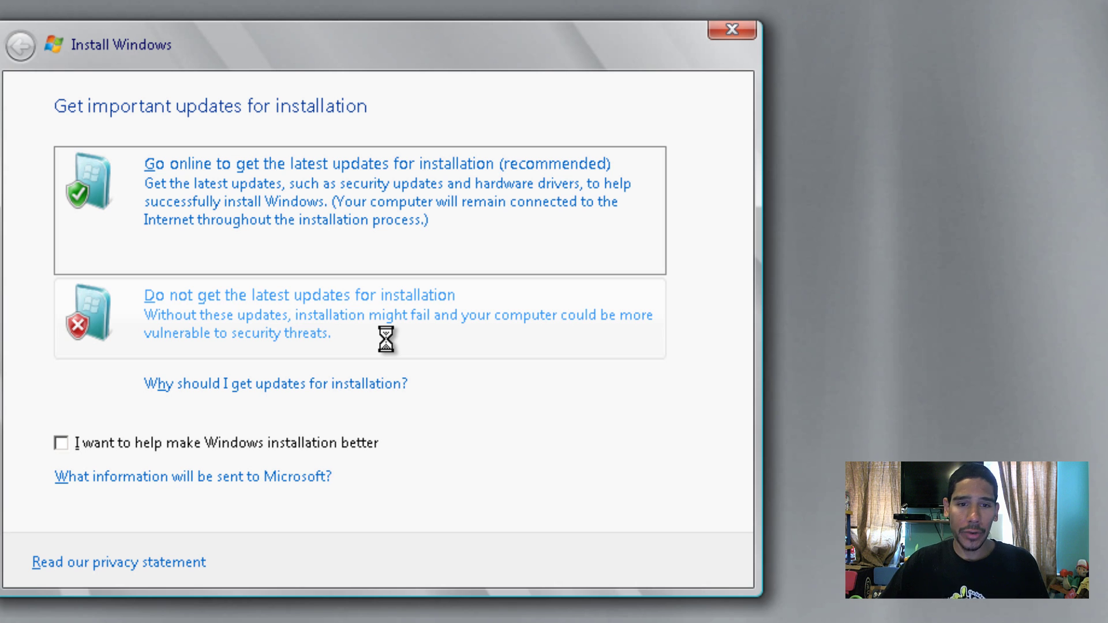
click(201, 444)
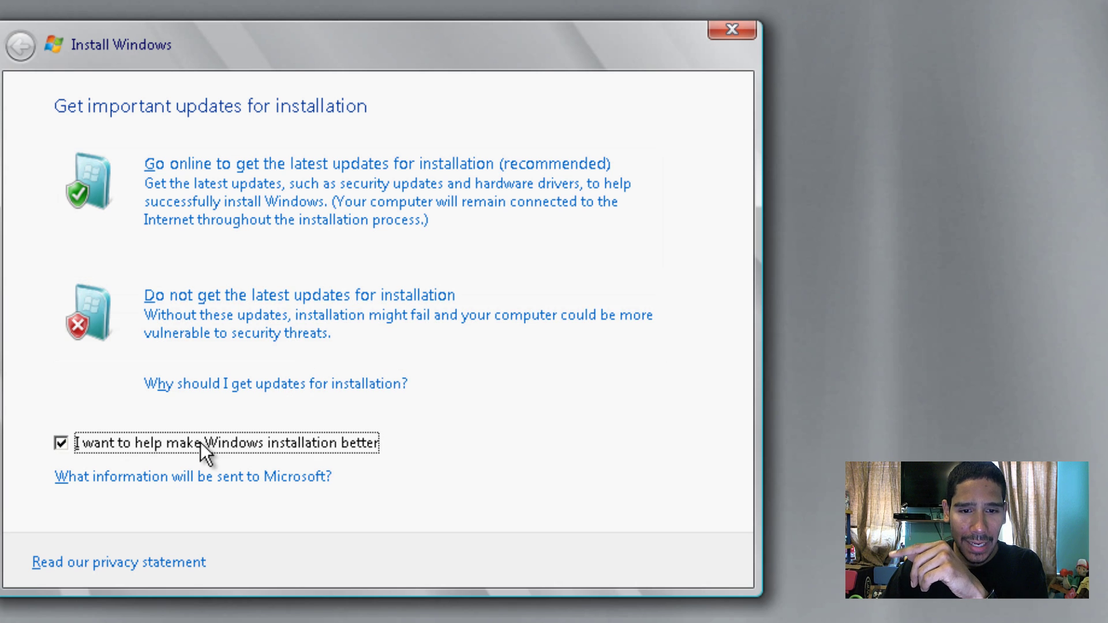
click(182, 445)
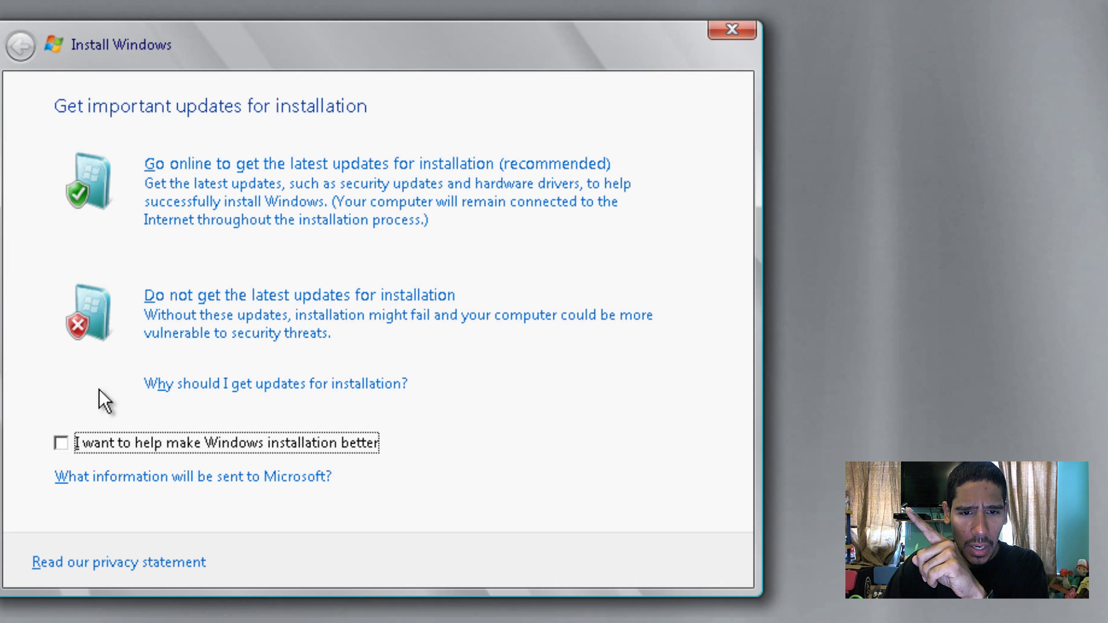
click(183, 317)
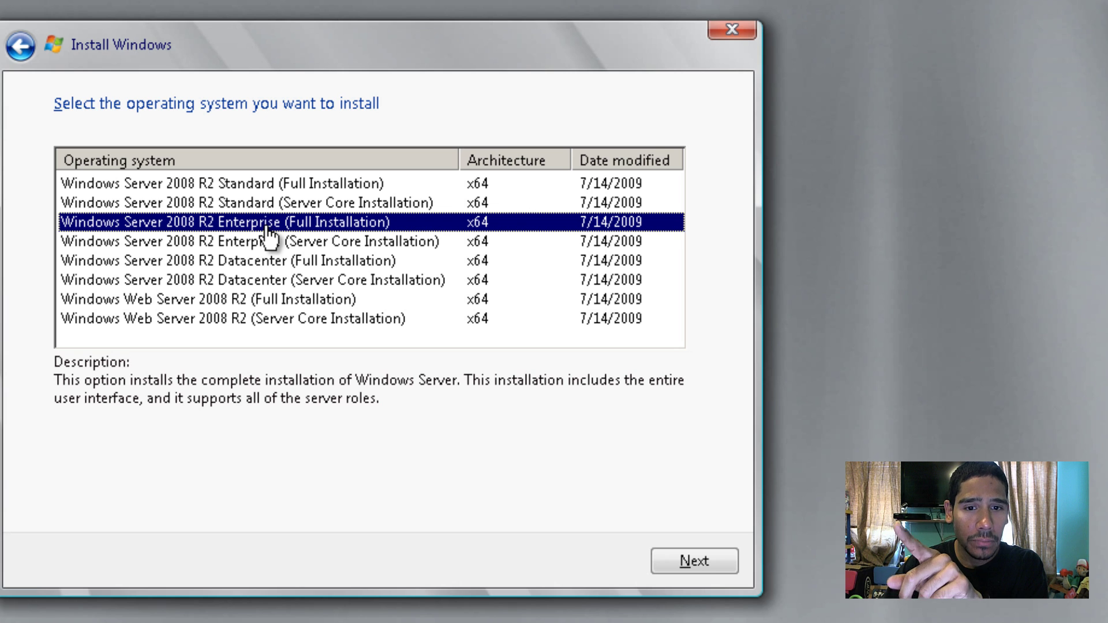
click(690, 562)
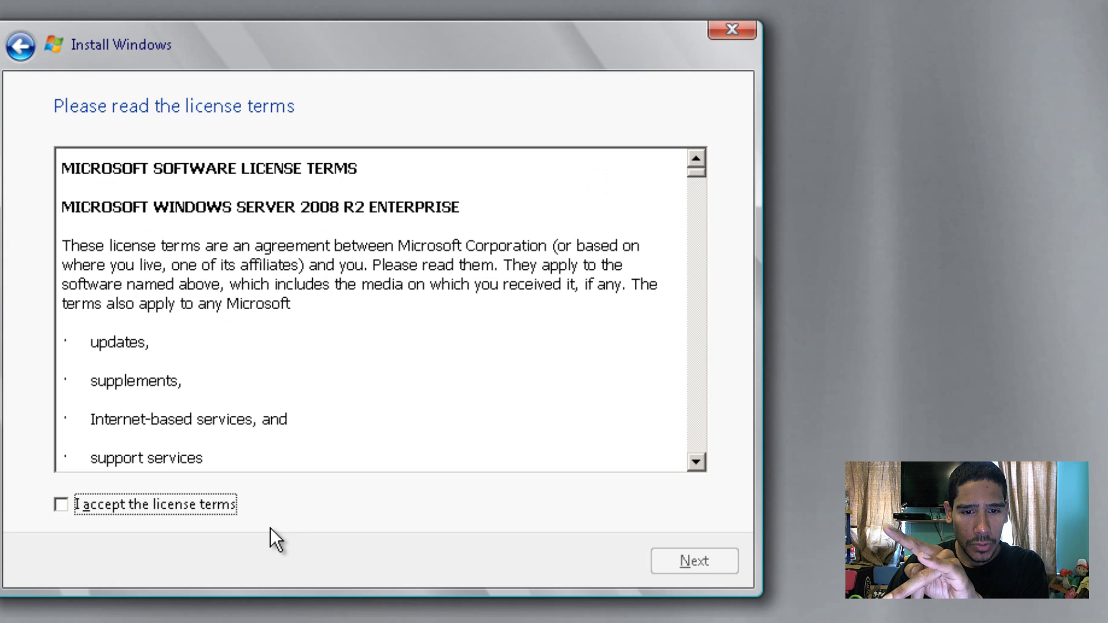
Step: Accept the license terms, choose the Upgrade installation type, and continue past the compatibility report to start the upgrade
key(alt+a)
click(664, 562)
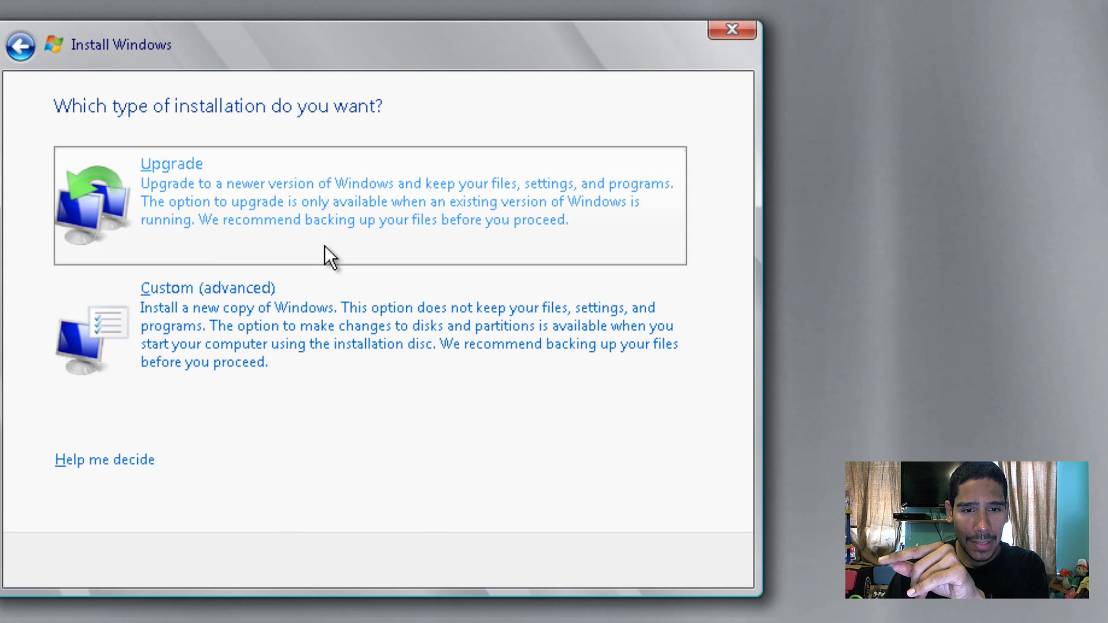
click(316, 231)
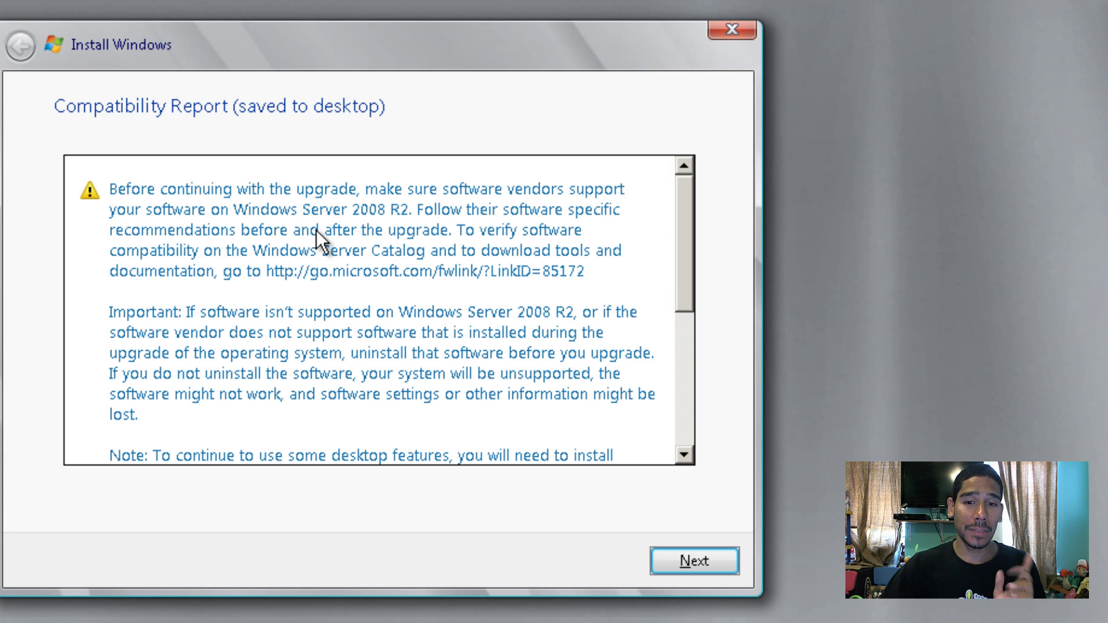
click(699, 560)
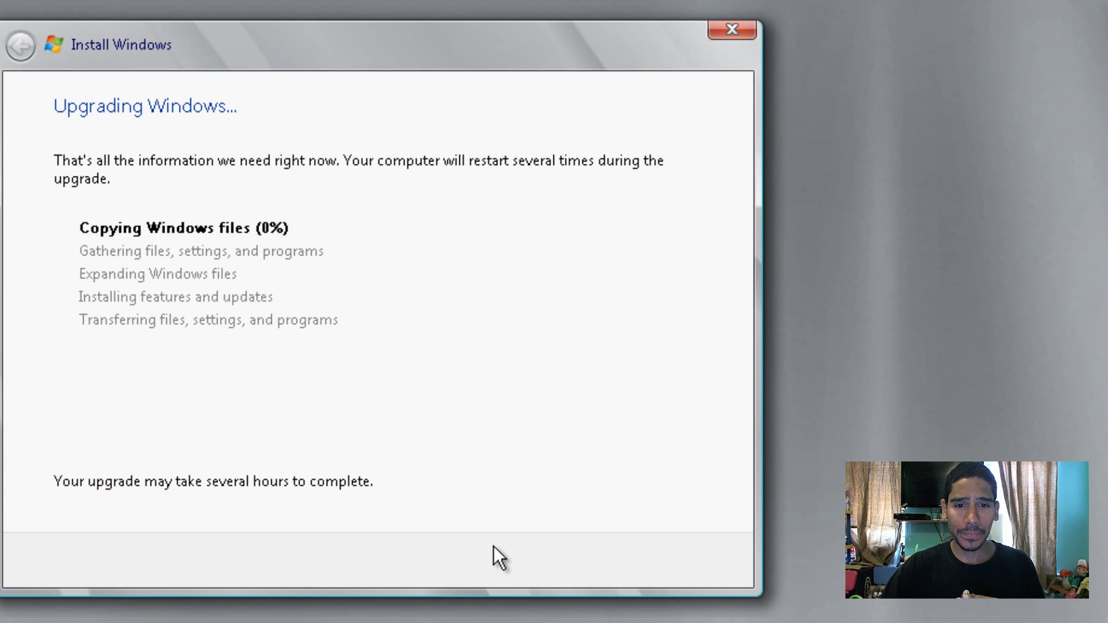